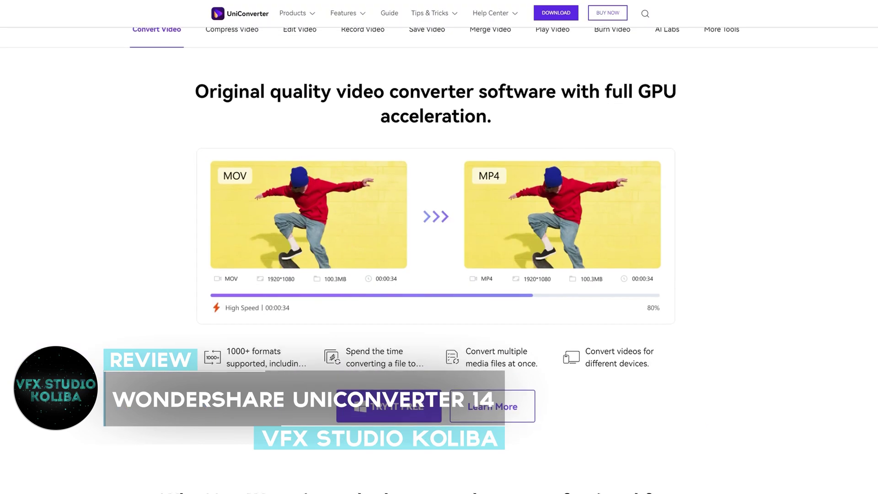
- Scroll down through the Tools page to browse the available tools
scroll(439, 228, "down", 2)
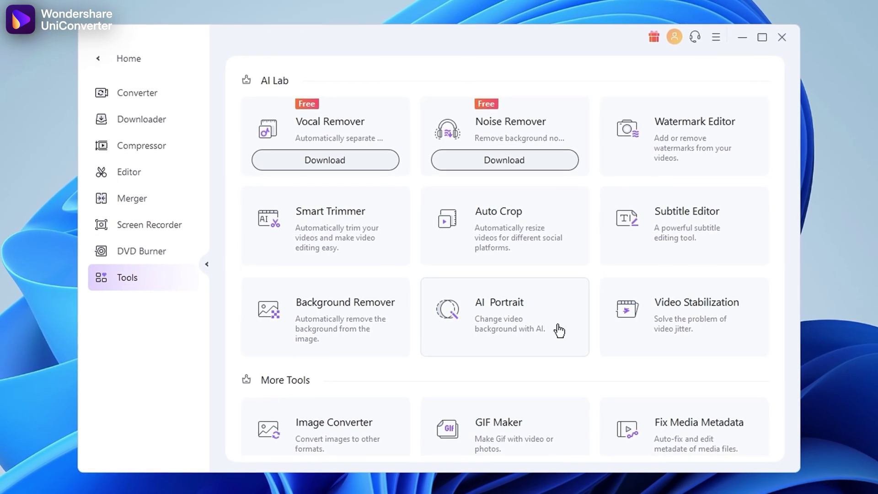
scroll(773, 380, "down", 5)
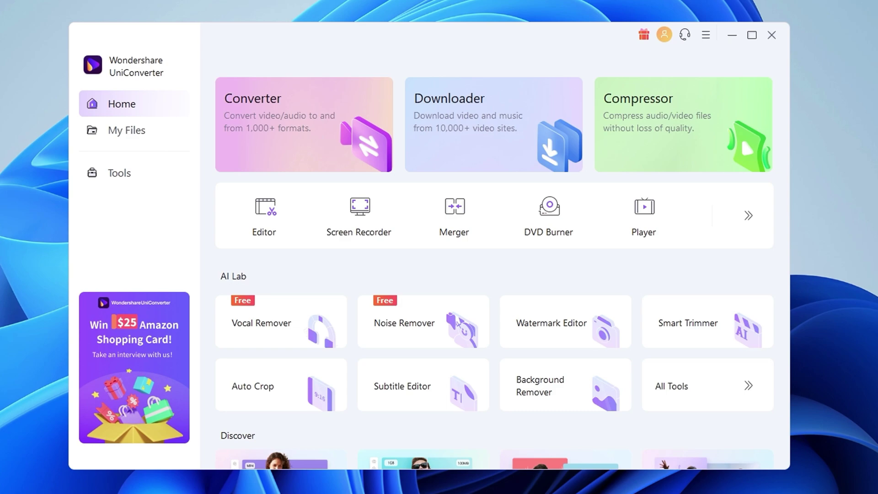
- Load P1133453.MP4 into the Converter and bring up its output format list
left_click(258, 146)
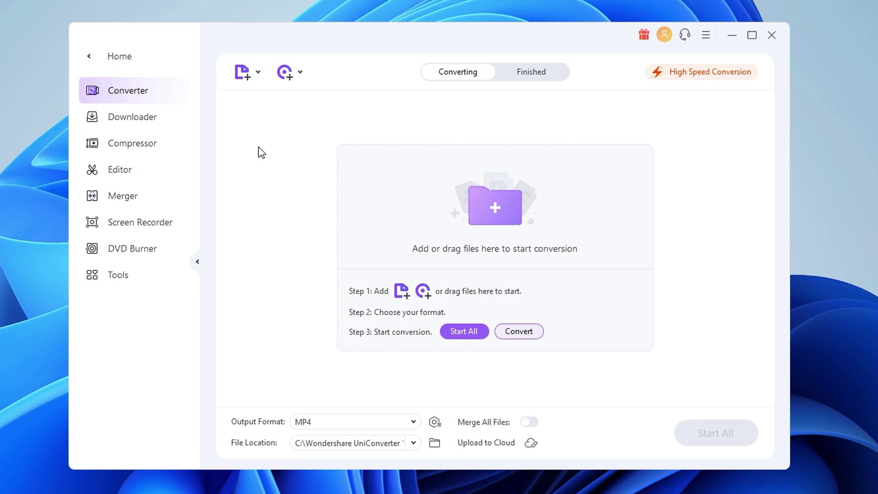
left_click(495, 217)
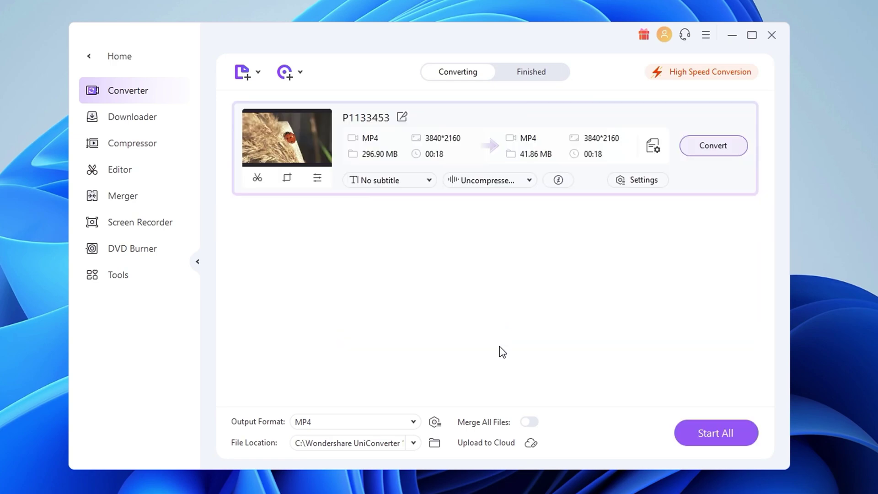
left_click(653, 146)
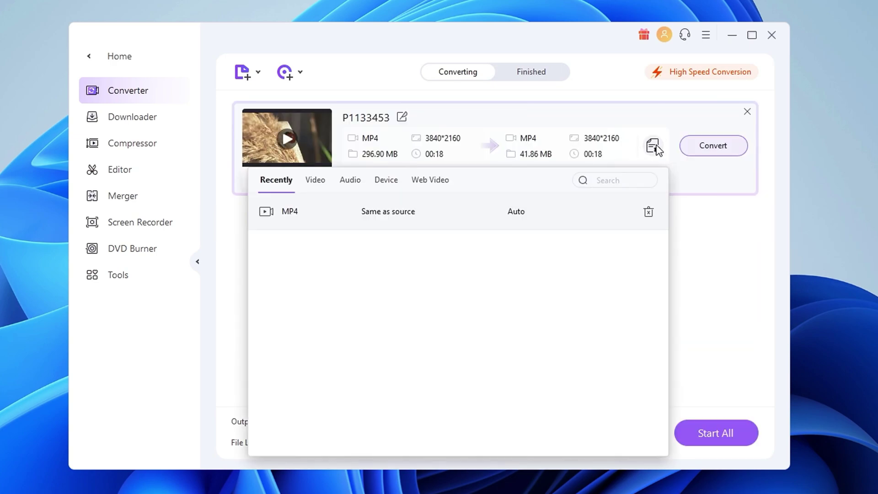
- Browse the Video formats, checking the HEVC MP4 presets and returning to the MP4 presets
left_click(315, 181)
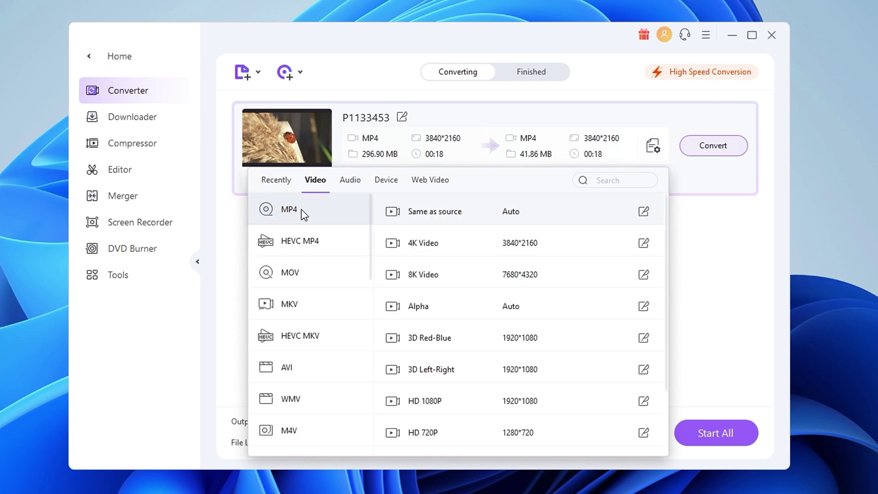
scroll(302, 390, "down", 10)
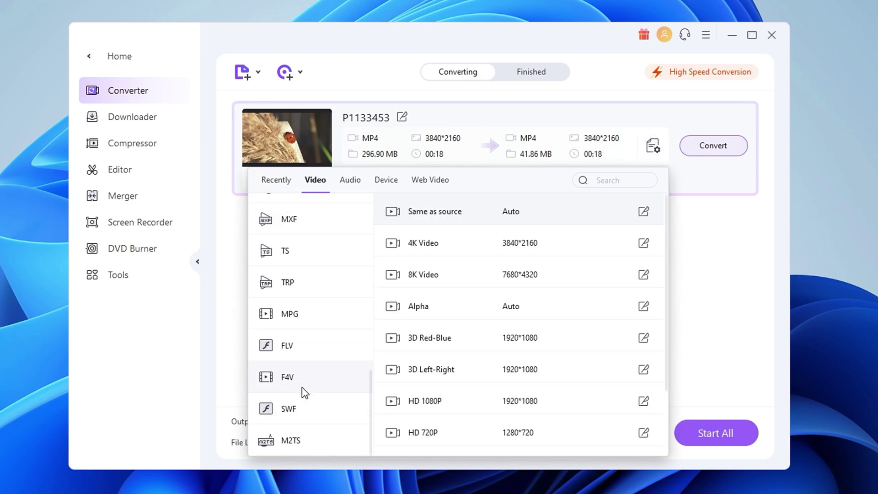
scroll(314, 396, "up", 10)
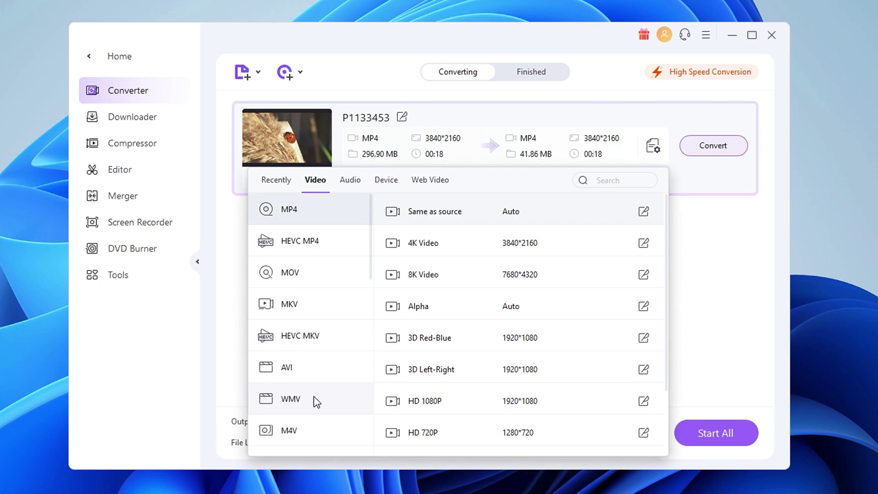
left_click(313, 242)
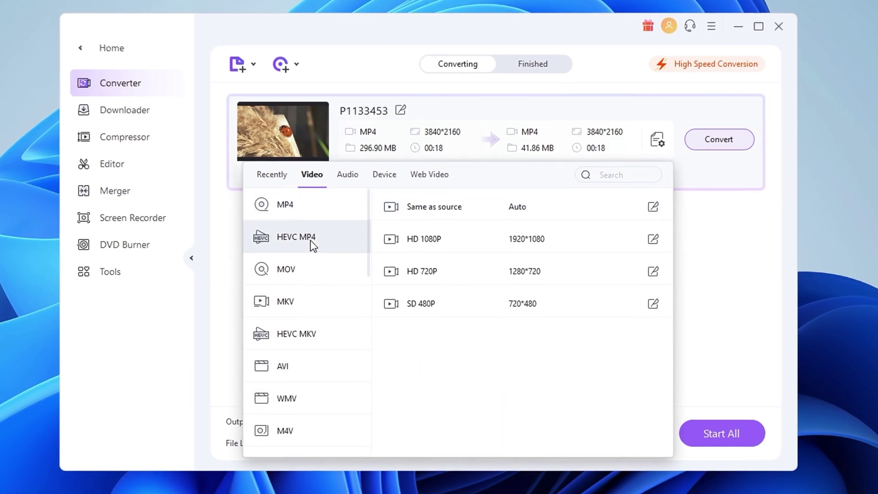
left_click(292, 205)
- Look through the Audio formats and Device presets, ending on the Android presets
left_click(348, 176)
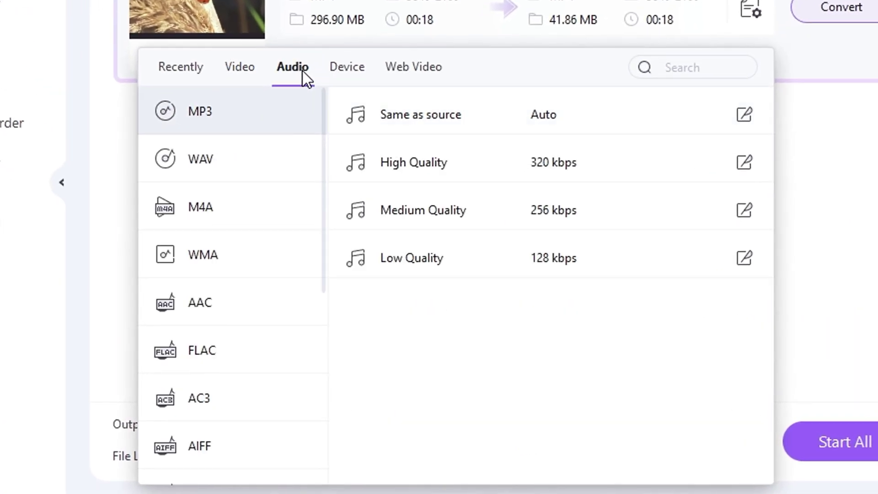
left_click(345, 70)
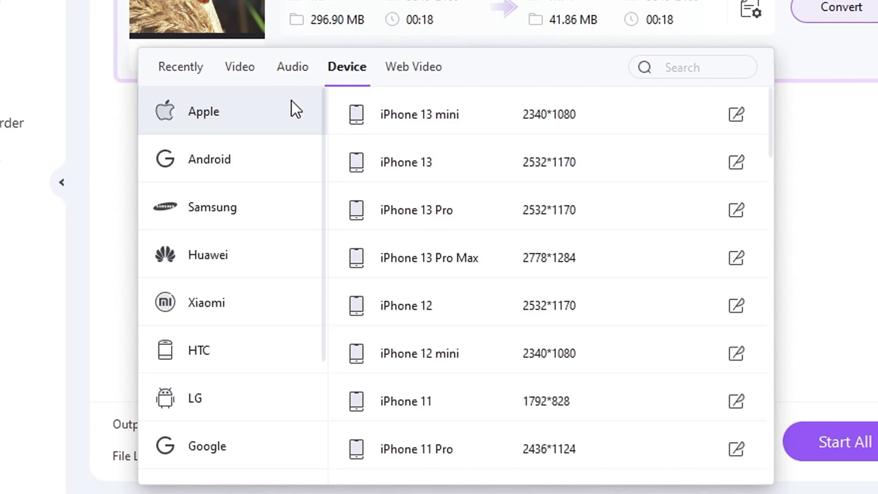
scroll(256, 368, "down", 3)
scroll(256, 370, "up", 3)
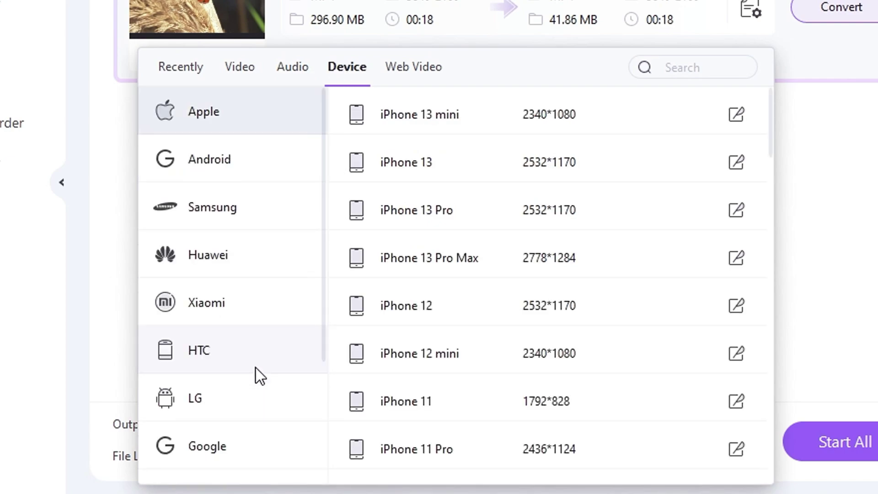
left_click(297, 159)
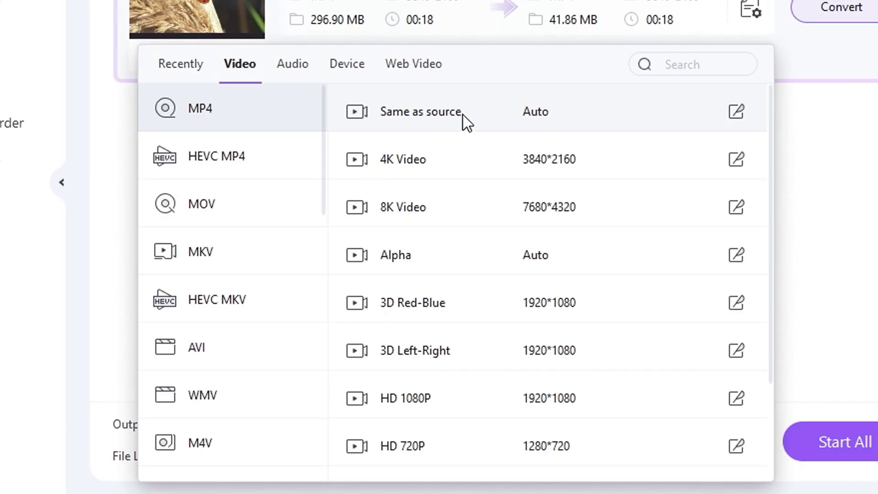
- Save the MP4 preset with H264 encoder, 1920*1080 resolution, and Auto frame rate and bitrate
left_click(737, 112)
left_click(405, 208)
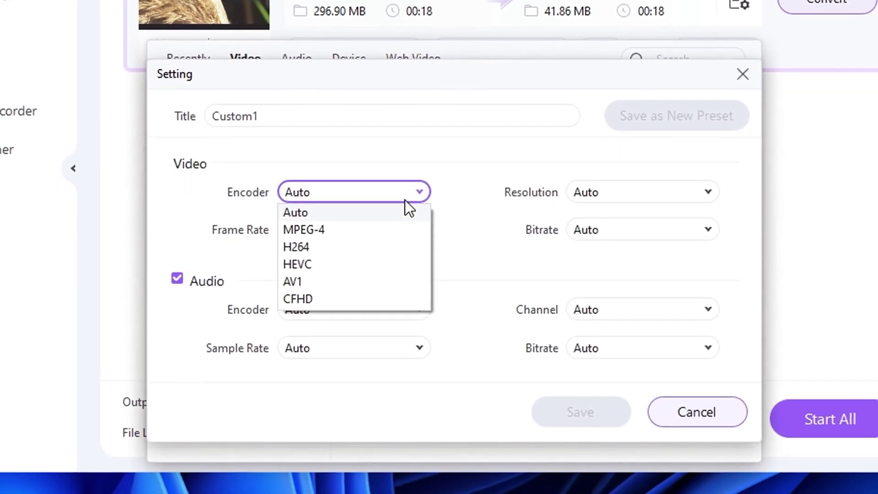
left_click(400, 249)
left_click(707, 192)
scroll(631, 283, "down", 5)
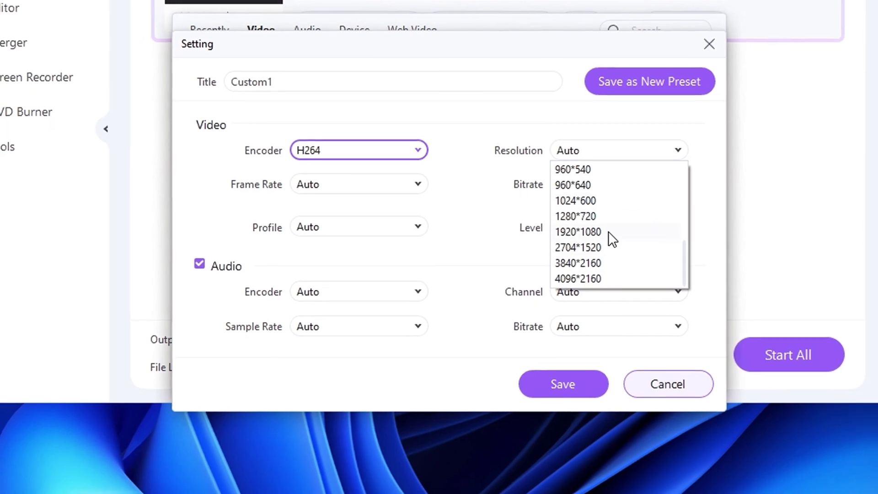
left_click(608, 232)
left_click(417, 251)
left_click(561, 258)
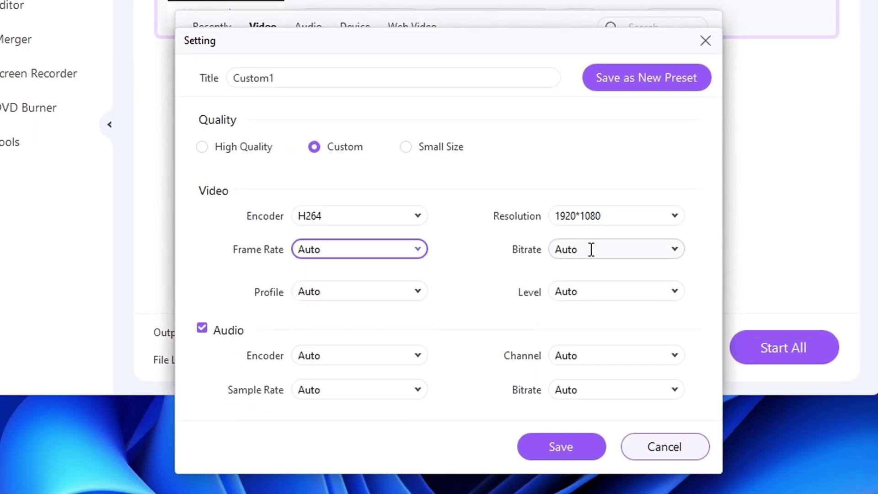
left_click(563, 253)
left_click(454, 265)
left_click(551, 455)
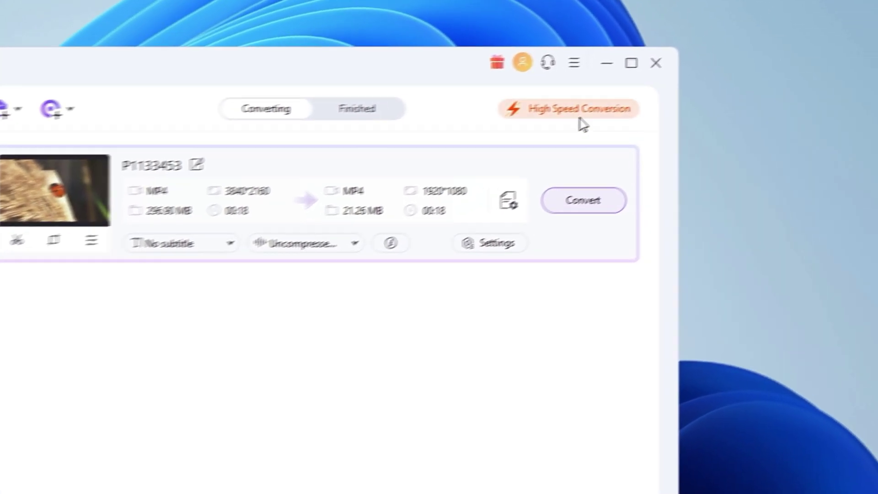
- Enable high-speed conversion, keep the default output folder, convert the clip and check Finished
left_click(555, 133)
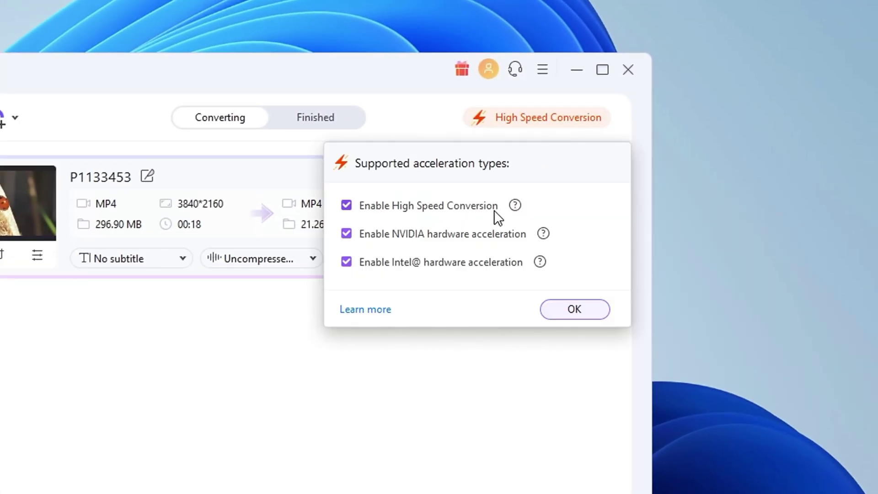
left_click(551, 315)
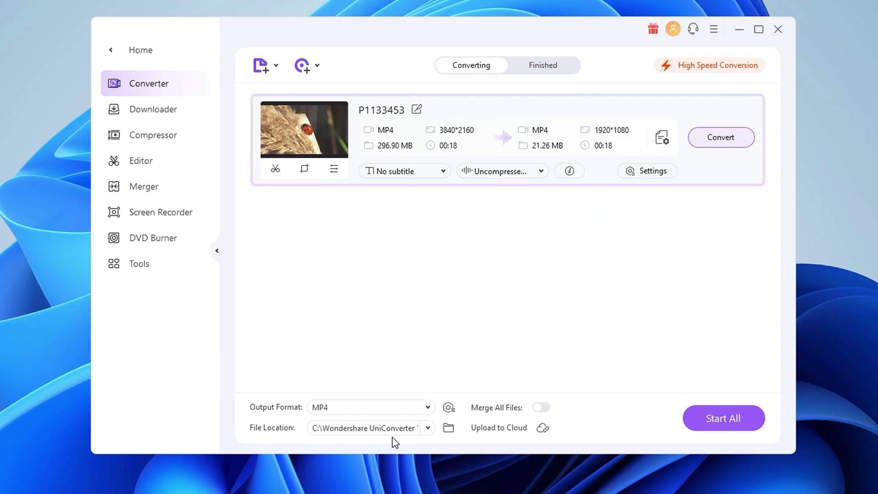
left_click(428, 428)
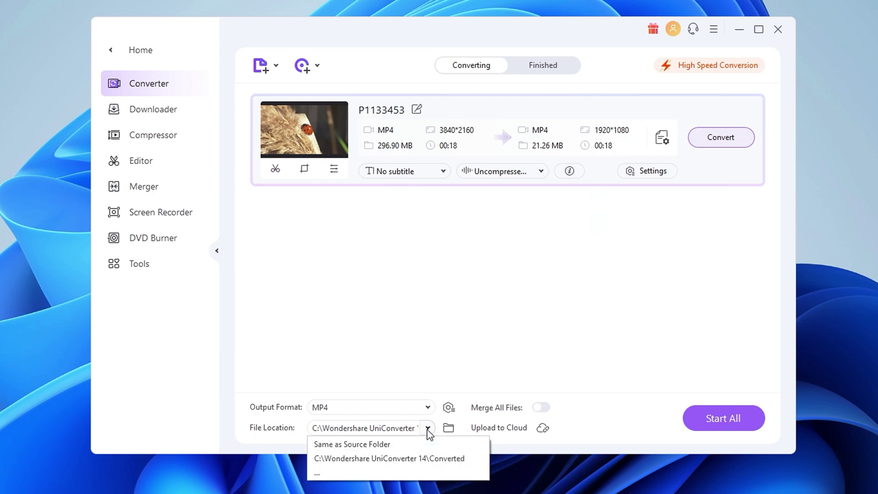
left_click(414, 473)
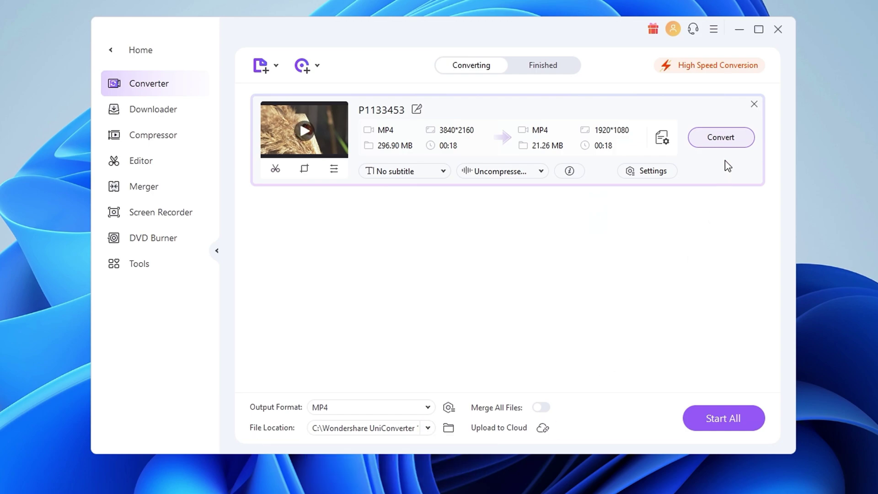
left_click(729, 143)
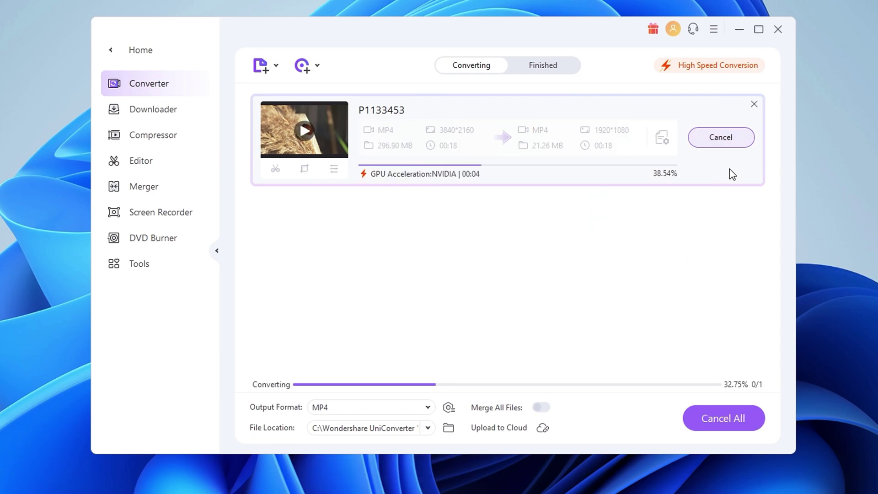
left_click(538, 69)
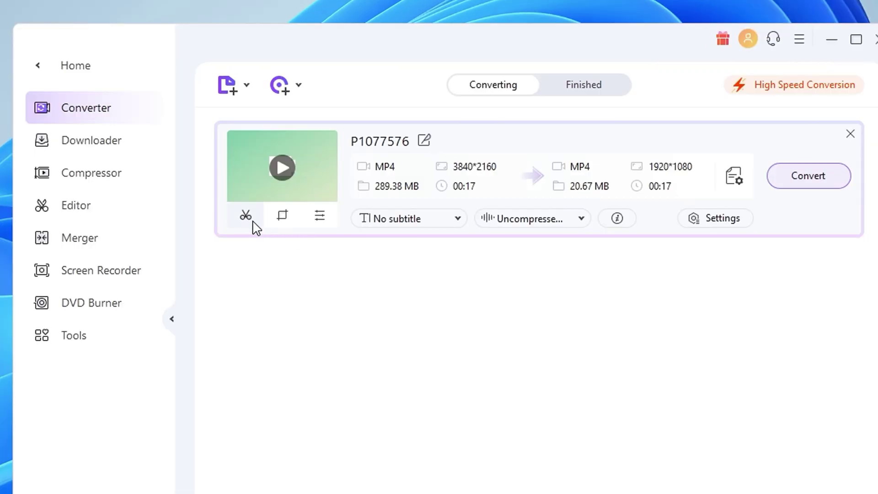
- Trim P1077576 to 8 seconds, then crop it with the 9:16 preset and slide the box left
left_click(243, 217)
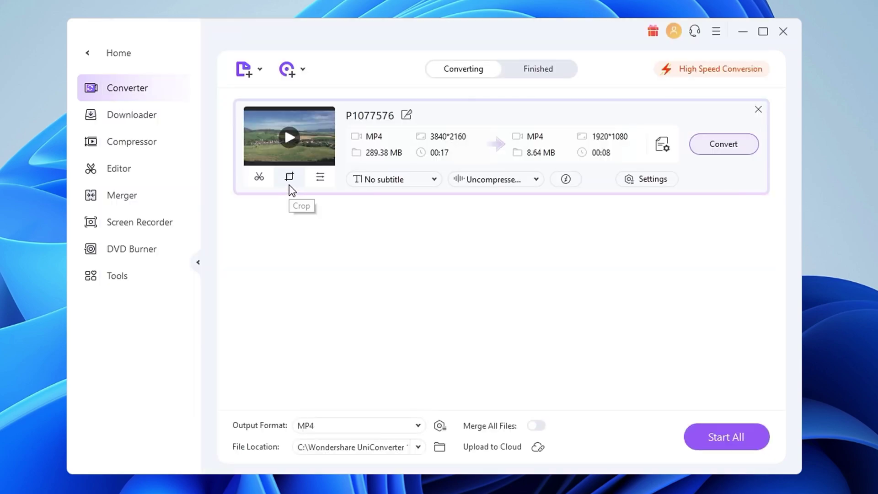
left_click(289, 184)
left_click_drag(311, 227, 321, 201)
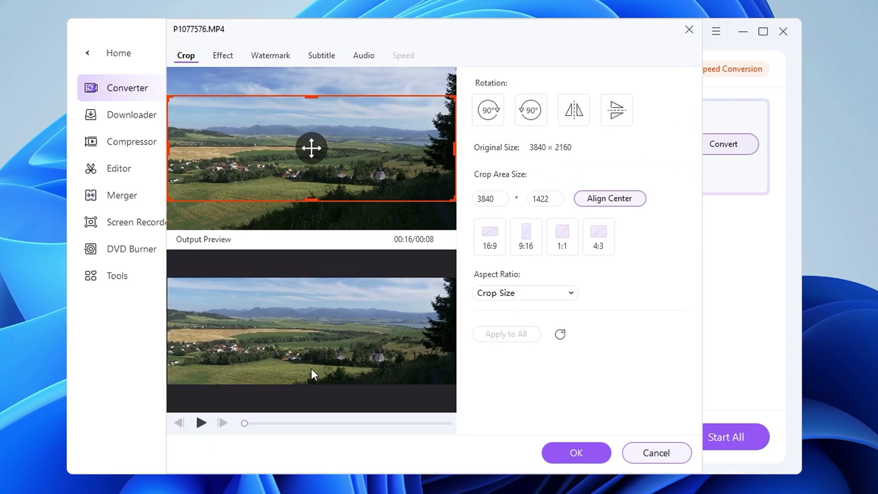
left_click(526, 235)
left_click_drag(313, 147, 254, 146)
- Adjust brightness 11, contrast 13, saturation 2, white balance -2 and enable Auto Enhance
left_click(223, 55)
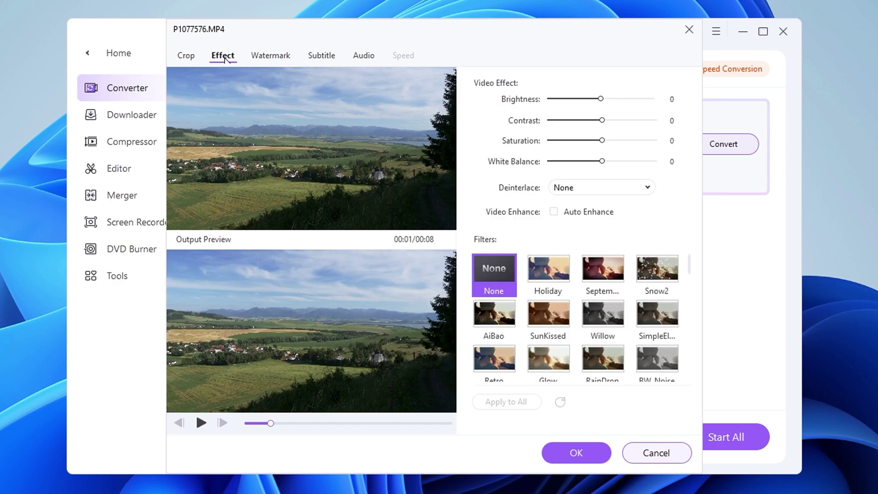
left_click(607, 99)
left_click(610, 120)
left_click(603, 140)
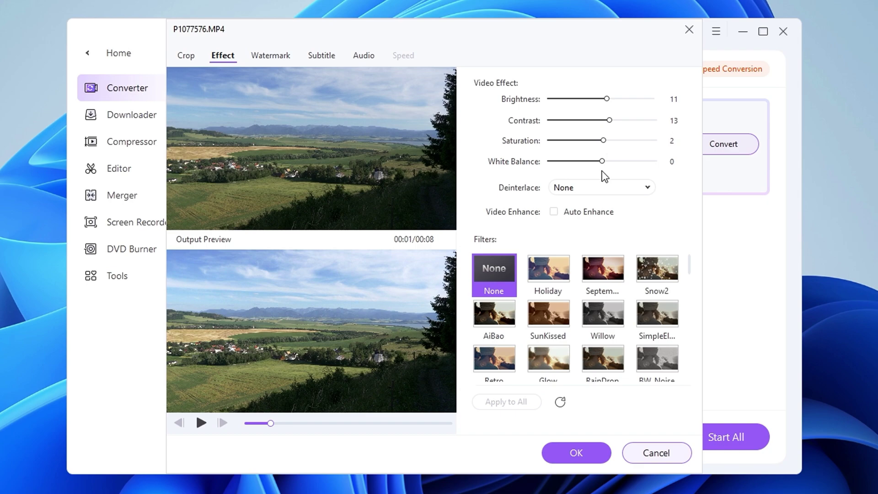
left_click(601, 161)
left_click(553, 211)
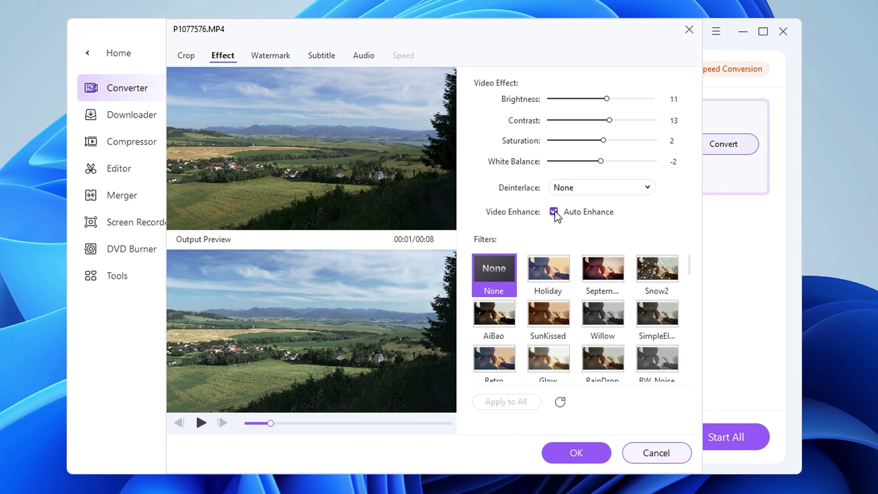
- Try the September, Holiday, SunKissed and Willow filters, set saturation -12, brightness 15, contrast -8, then view watermark types
left_click(597, 278)
left_click(556, 279)
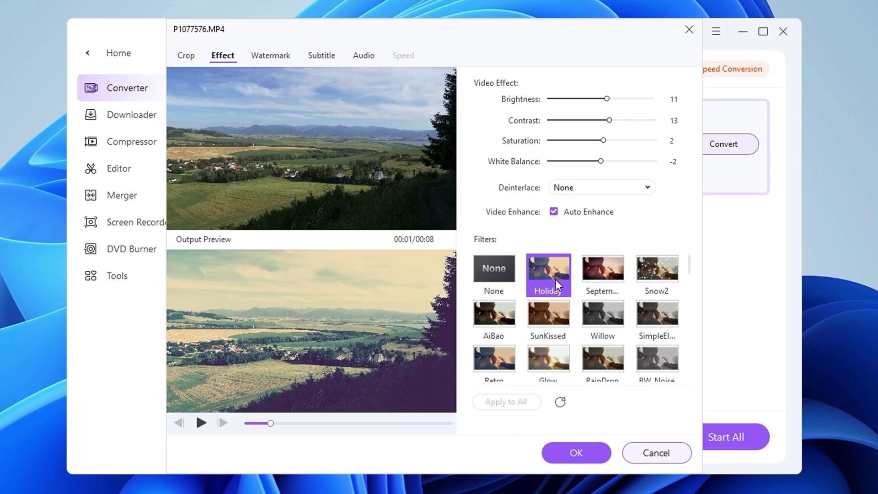
left_click(558, 312)
left_click(607, 319)
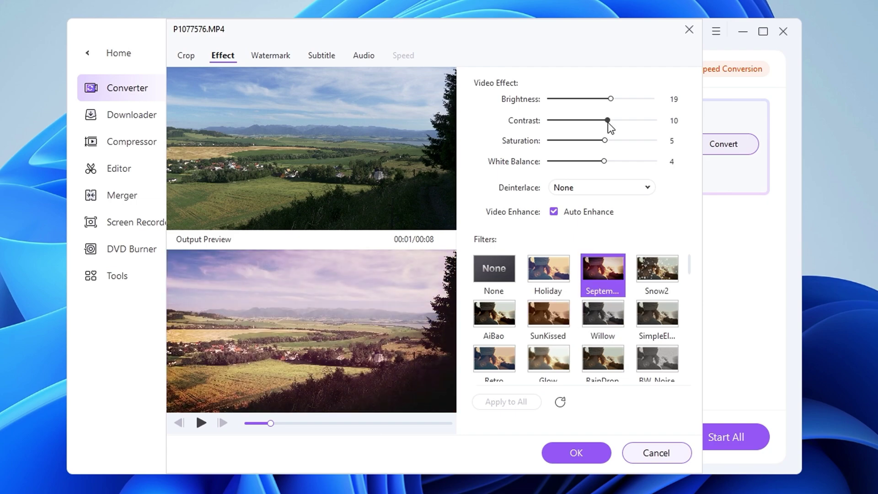
left_click_drag(604, 140, 595, 142)
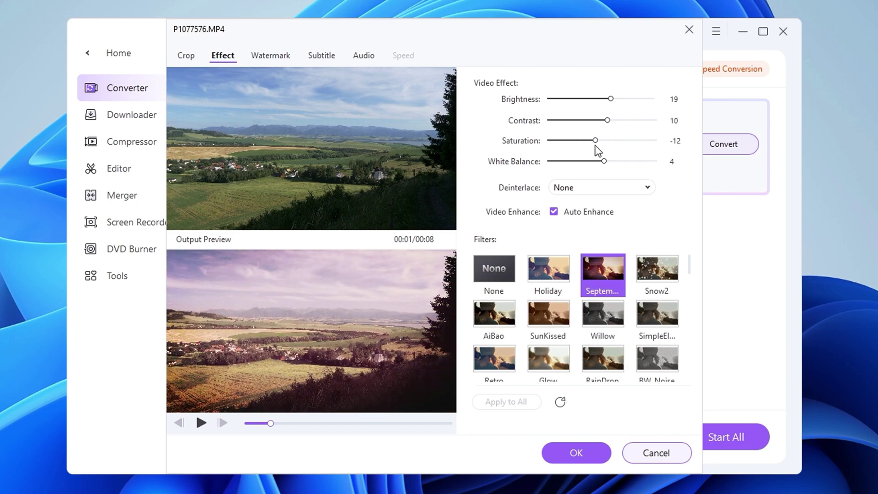
left_click_drag(610, 100, 598, 124)
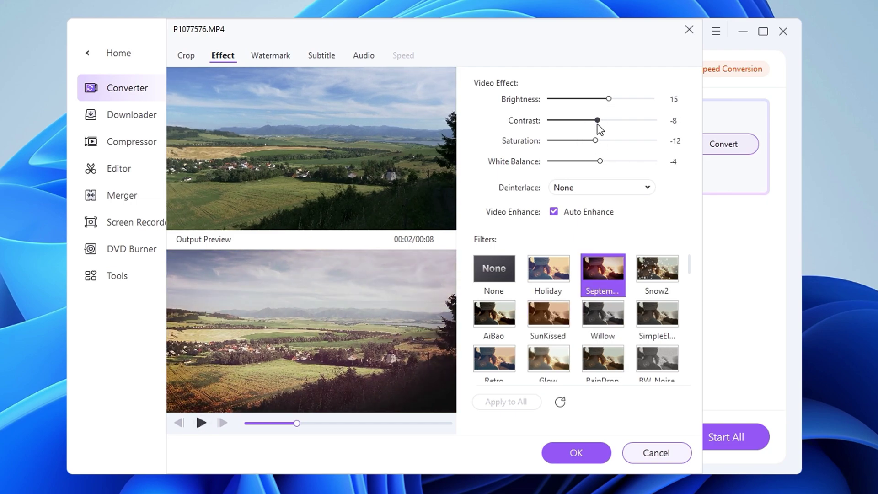
left_click(270, 59)
left_click(477, 130)
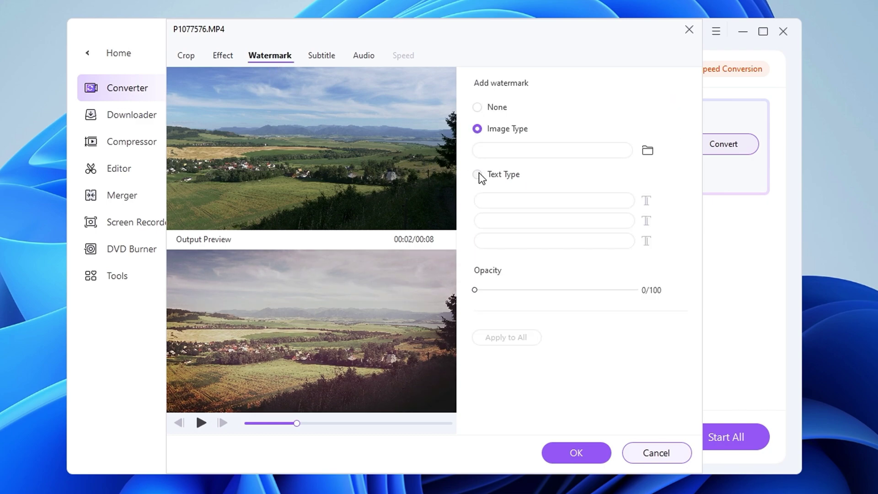
- Add a centred 'Watermark' text watermark with a larger font at 45% opacity
type("Watermark")
left_click_drag(192, 263, 276, 317)
left_click(647, 201)
scroll(622, 238, "up", 5)
left_click(564, 282)
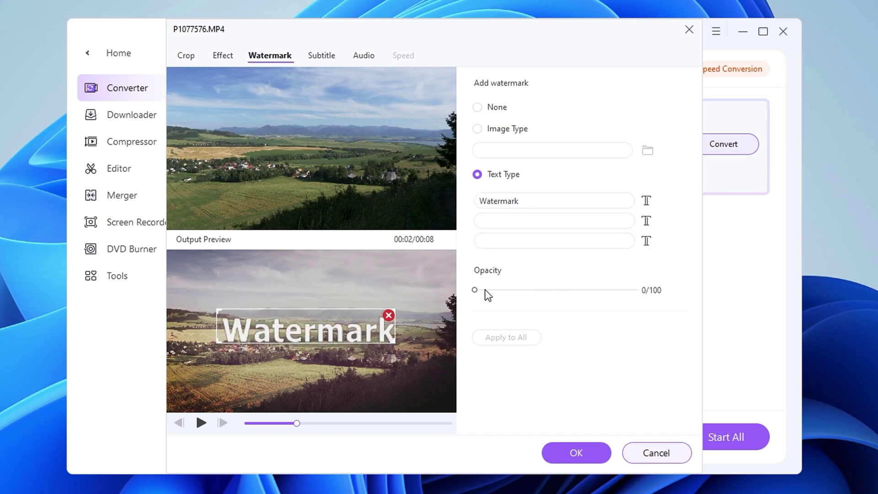
left_click_drag(491, 295, 550, 295)
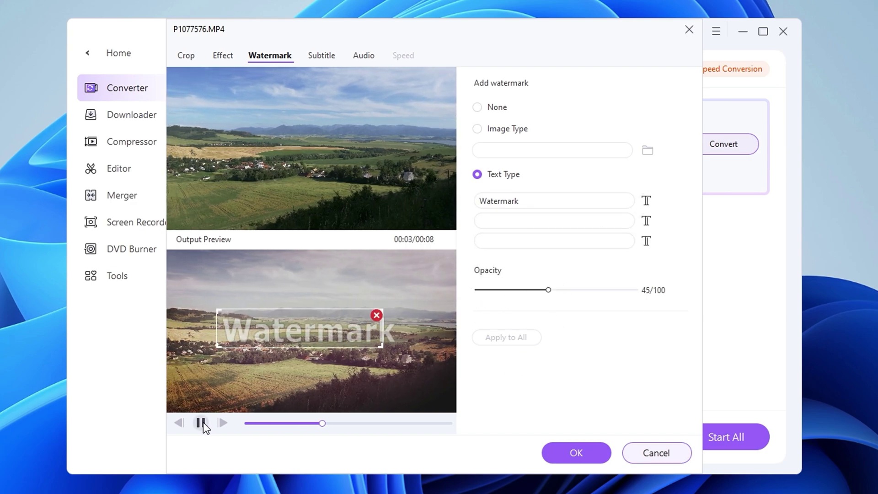
- Add subtitles.srt as the clip's subtitles with font size 140 and change its font
left_click(322, 55)
left_click(622, 102)
left_click(610, 124)
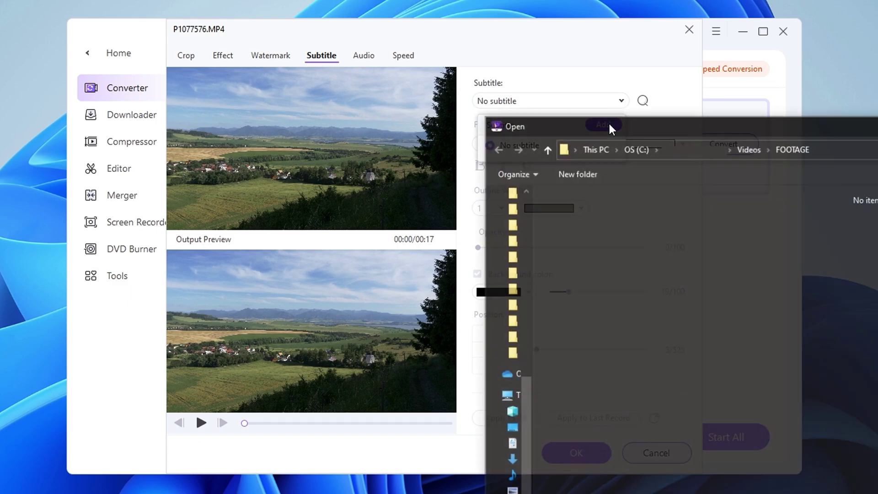
double_click(592, 252)
left_click(595, 144)
scroll(595, 206, "down", 10)
left_click(585, 192)
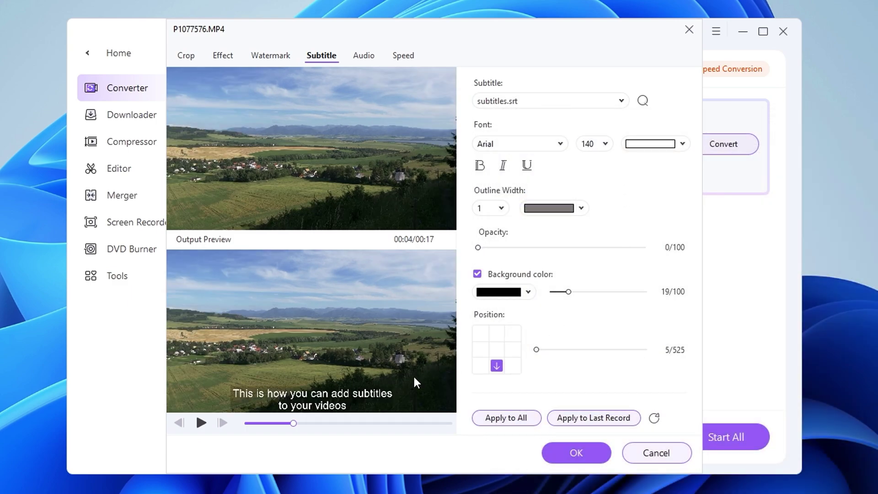
left_click(521, 144)
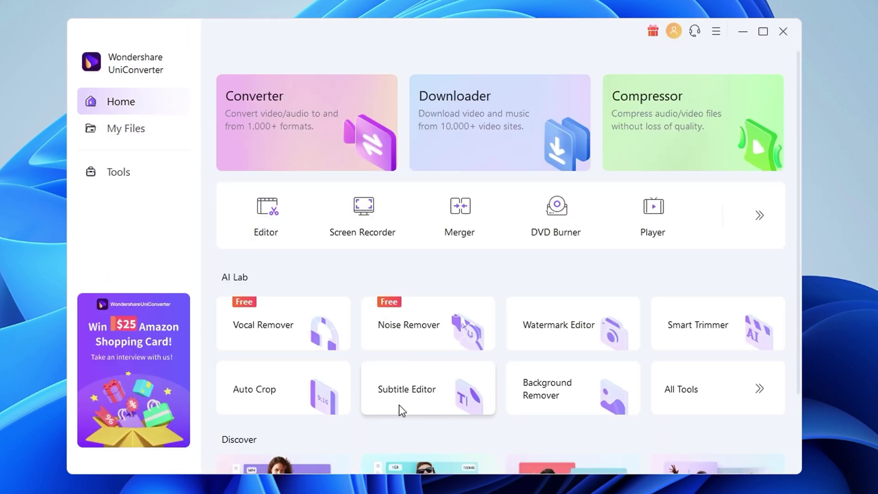
- Load the clip into the Subtitle Editor and type manual subtitles 'This how you add subtitles' and 'to any video'
left_click(418, 409)
left_click(387, 251)
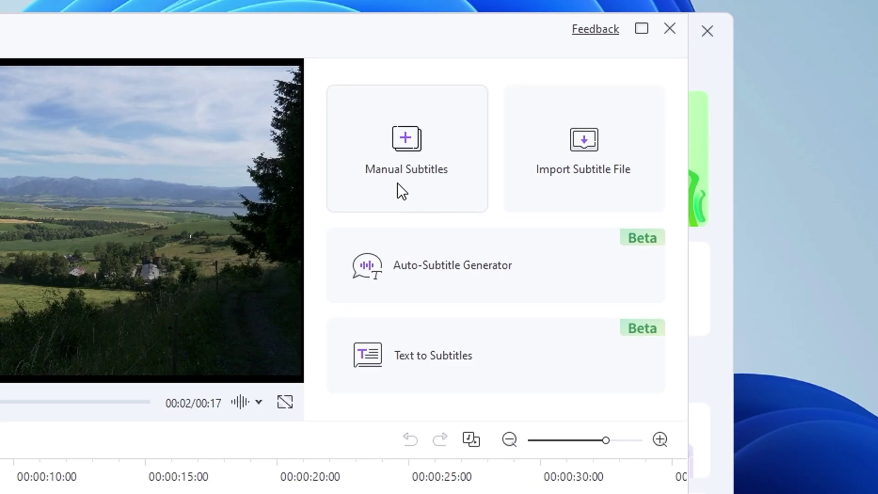
left_click(398, 185)
type("This how you add subtitles")
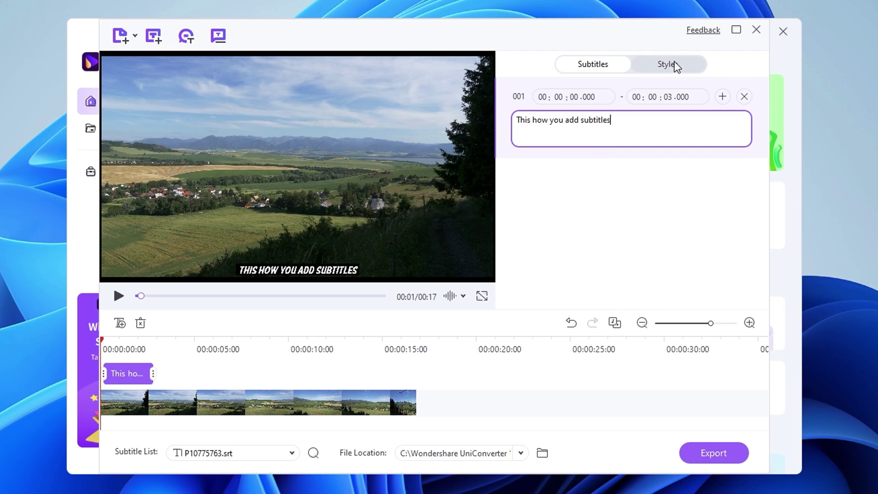
left_click(667, 64)
left_click(593, 64)
left_click(723, 96)
type("to any video")
- Replay the clip to check the captions, then export the video without the SRT file
left_click(367, 380)
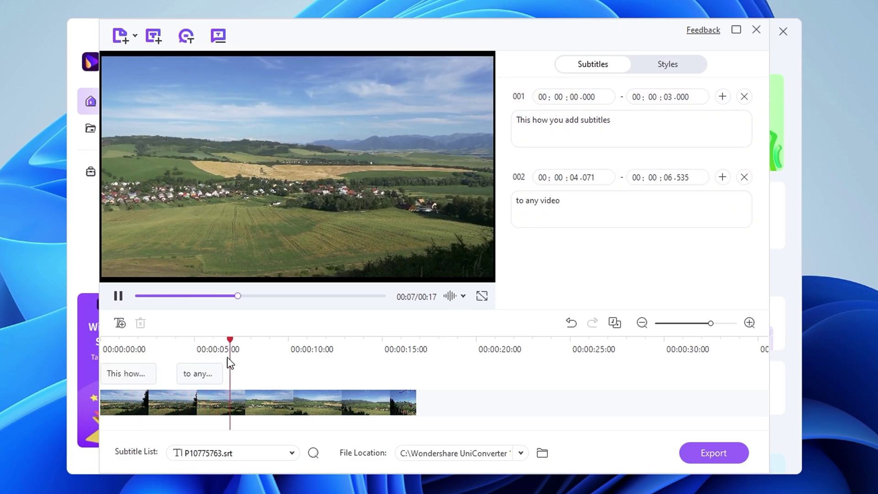
left_click(702, 453)
left_click(462, 245)
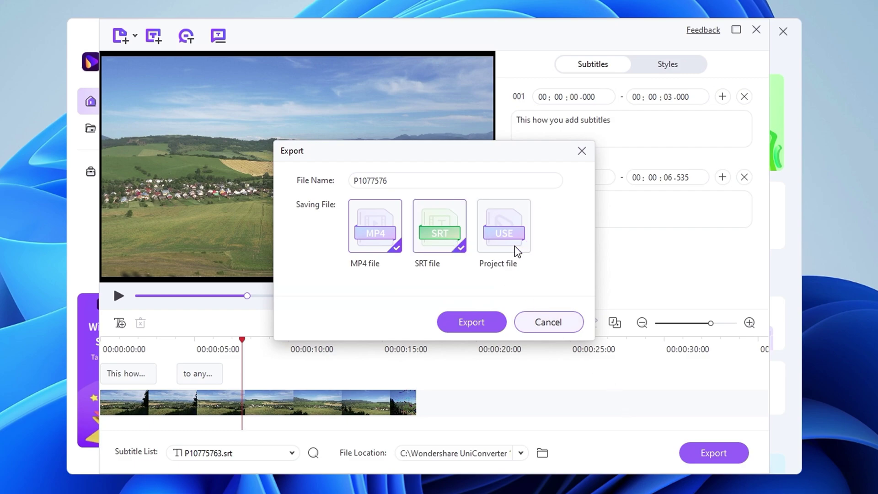
left_click(463, 321)
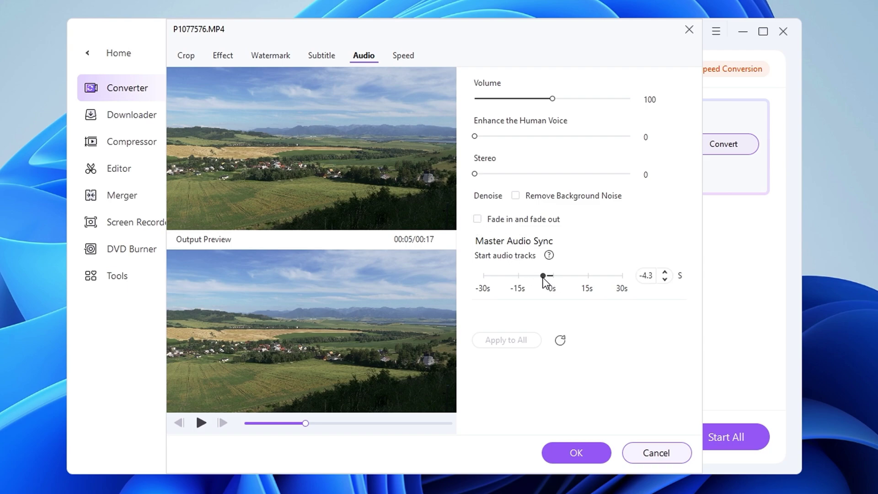
- Check the Speed options, leave playback at 1X, and close the clip editor
left_click(405, 57)
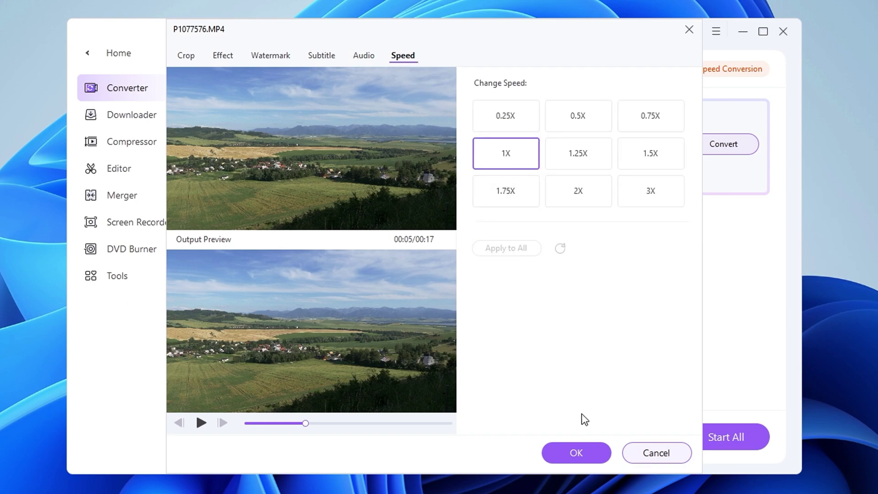
left_click(629, 447)
- Attach Frolic - E's Jammy Jams.mp3 from the MUSIC folder as an extra track, with fade in and fade out
left_click(504, 183)
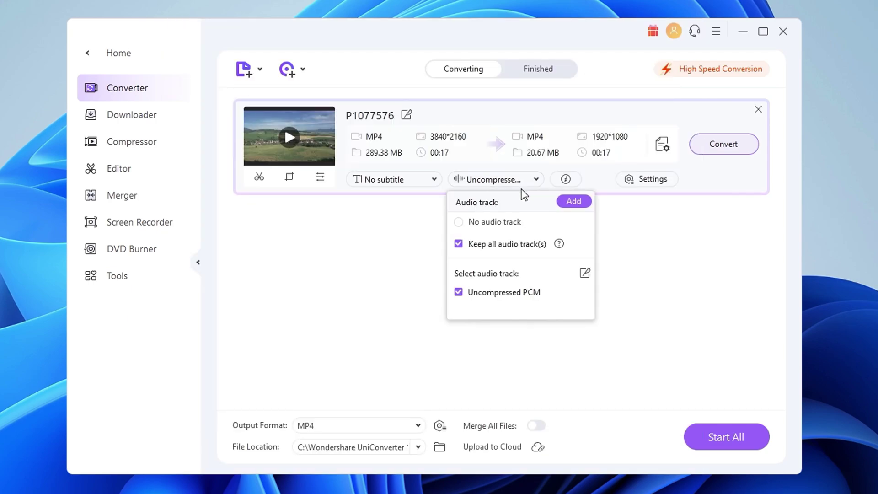
left_click(574, 202)
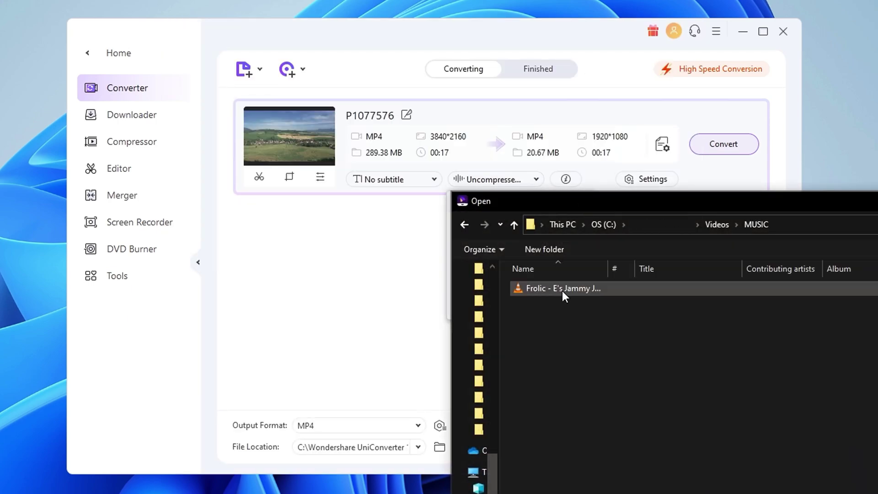
double_click(563, 293)
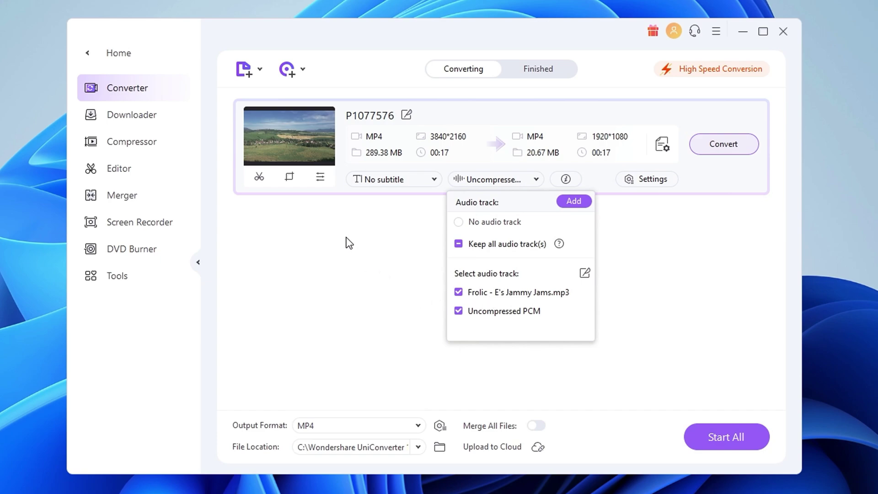
left_click(319, 178)
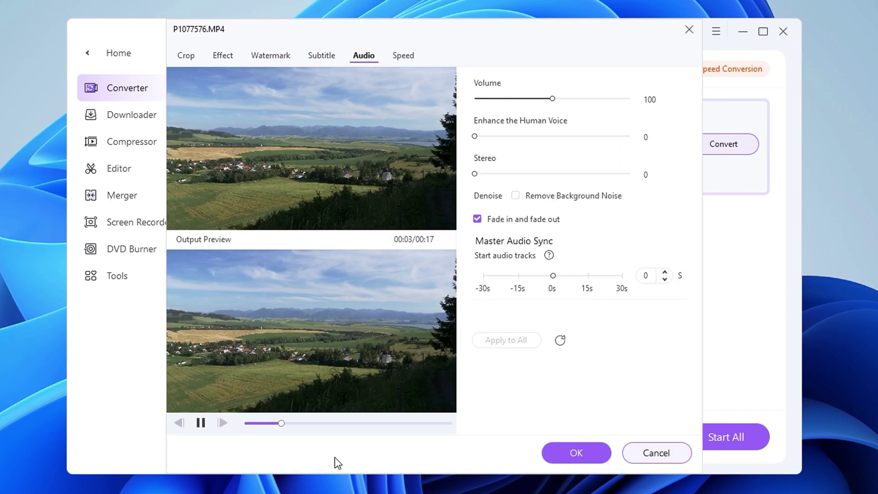
left_click(577, 453)
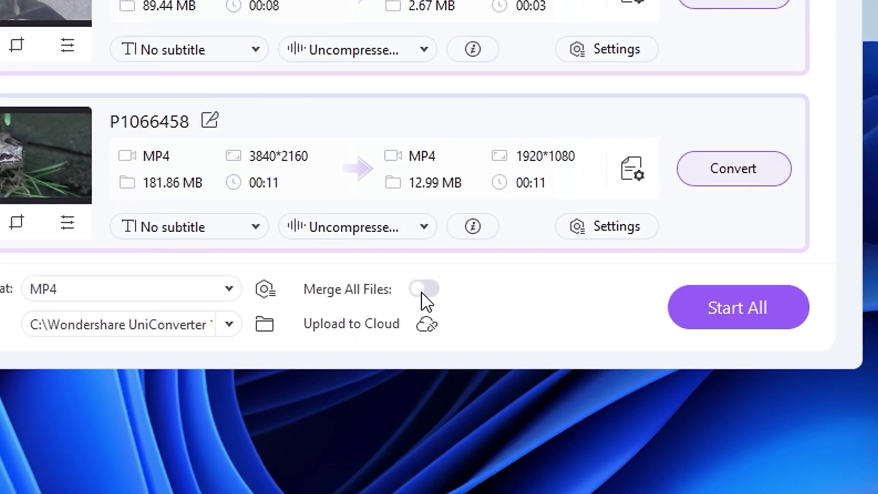
- Turn on Merge All Files, convert all three clips, check P1077576_Merged in Finished, and return Home
left_click(423, 290)
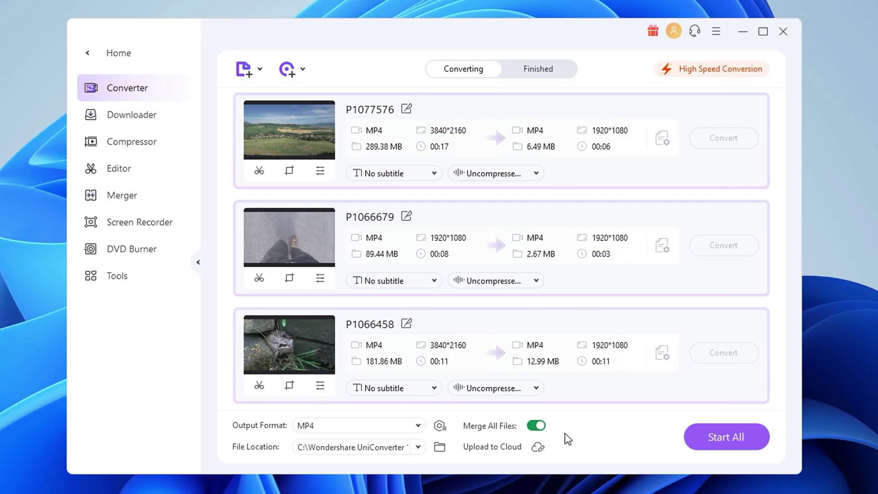
left_click(710, 446)
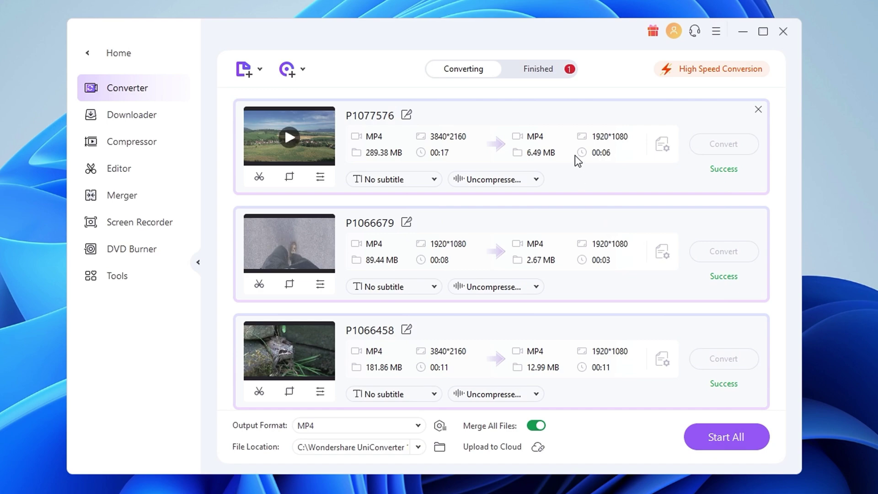
left_click(537, 71)
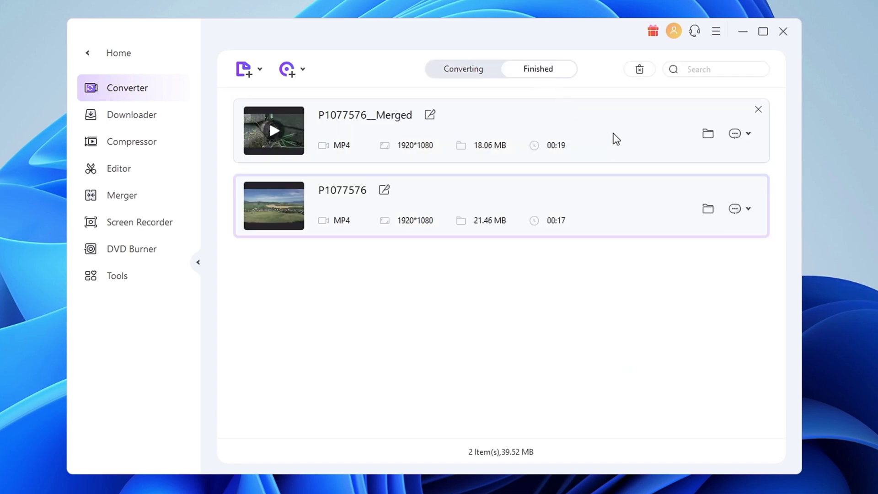
left_click(708, 136)
left_click(118, 53)
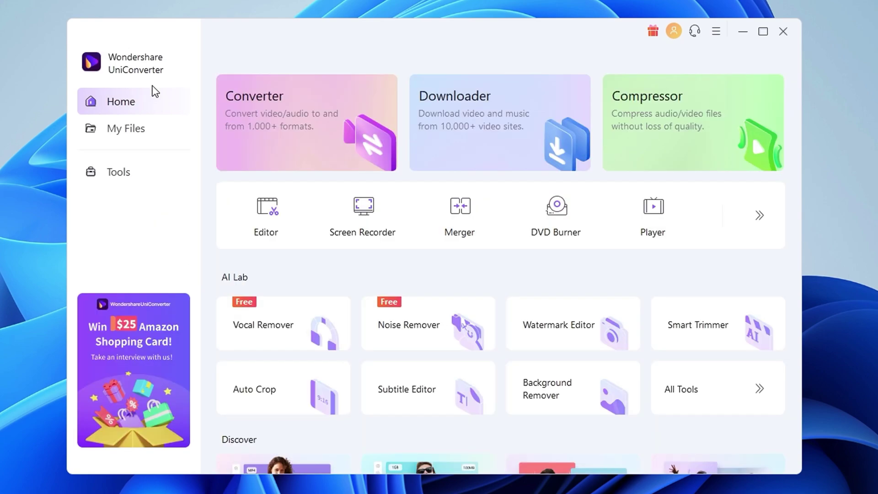
- Launch the Screen Recorder's screen capture panel from the full tools list
left_click(153, 180)
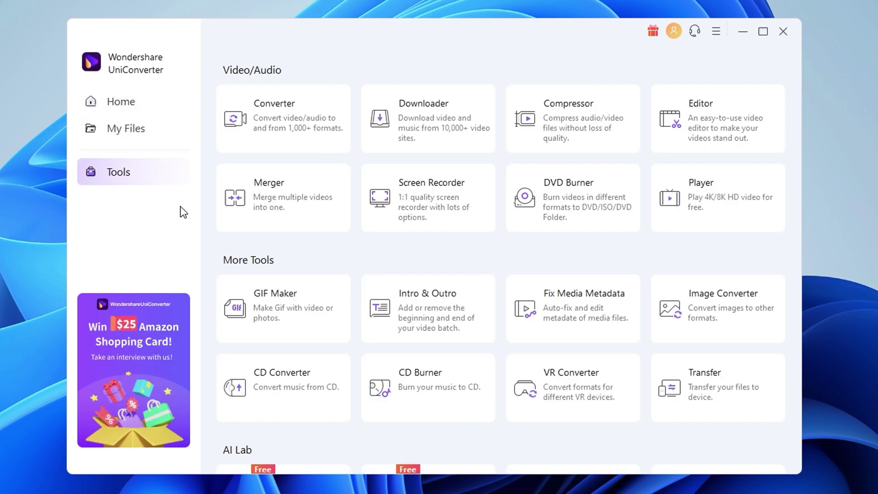
left_click(393, 231)
left_click(316, 242)
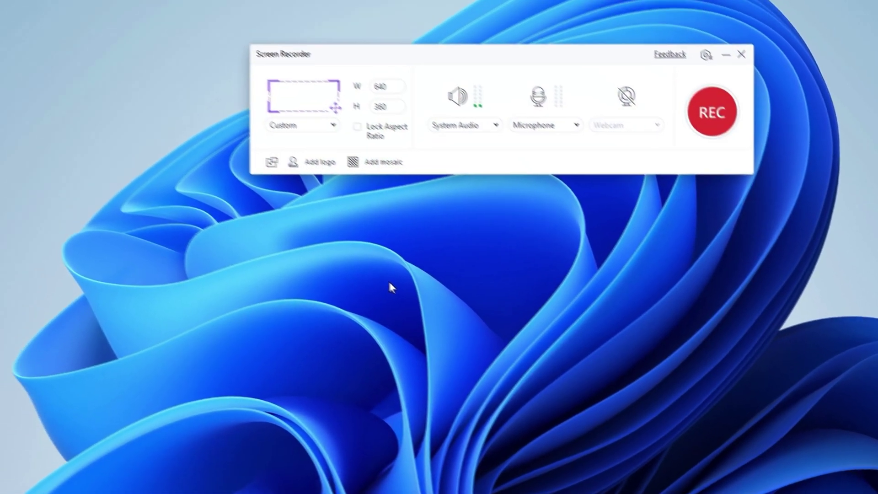
- Set the capture area to 1280×720 and drag the frame down and right
left_click(429, 200)
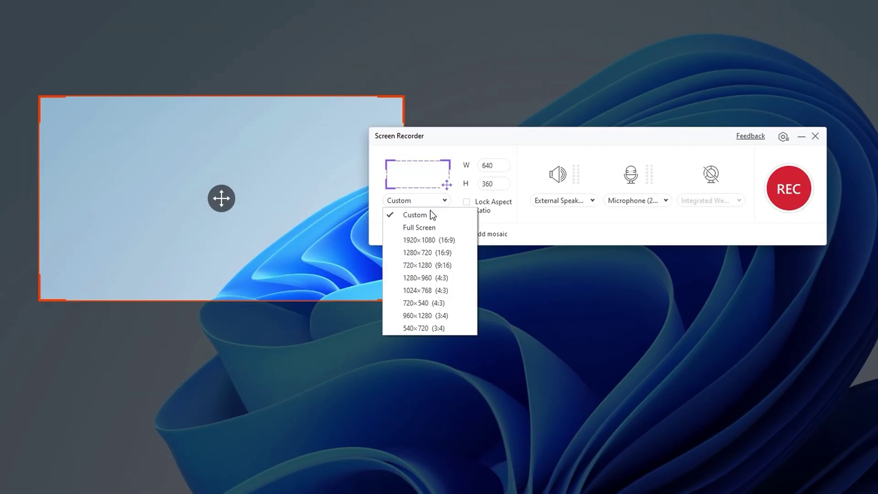
left_click(429, 224)
left_click(429, 201)
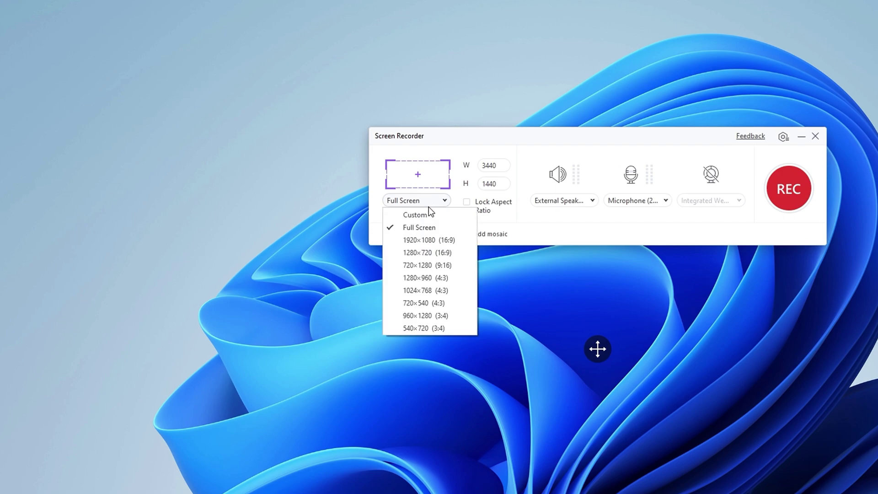
left_click(423, 253)
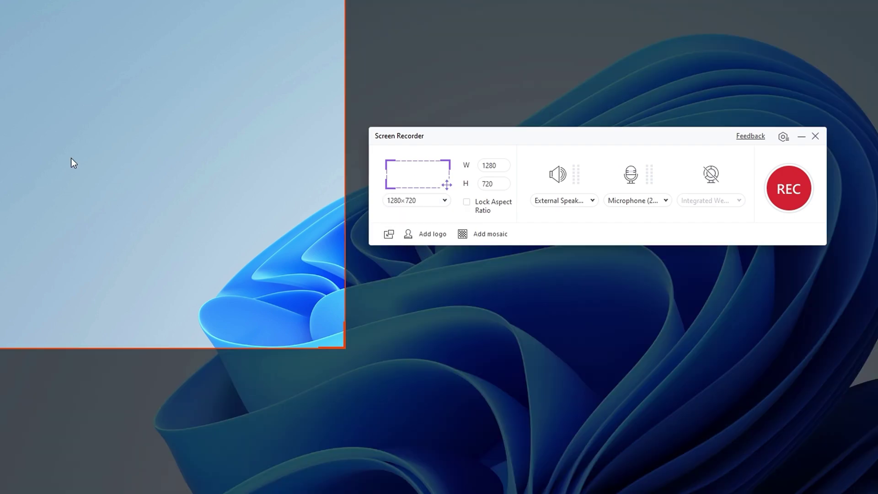
left_click_drag(75, 179, 315, 231)
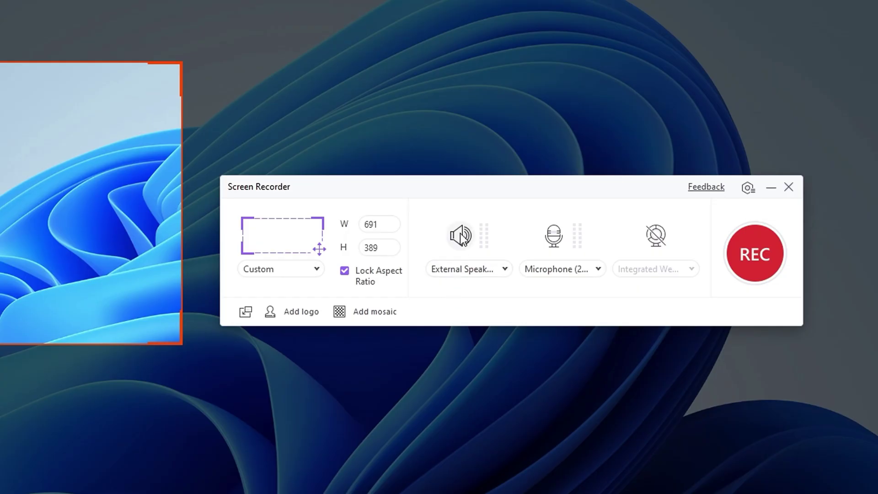
- Keep speaker audio on, use the Realtek USB2.0 microphone, leave the webcam off, and open recorder settings
left_click(462, 236)
left_click(461, 236)
left_click(571, 270)
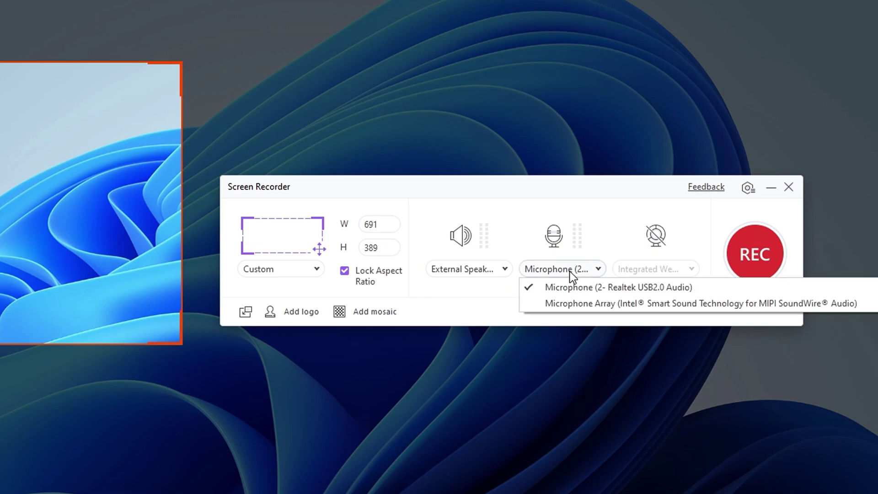
left_click(571, 287)
left_click(657, 238)
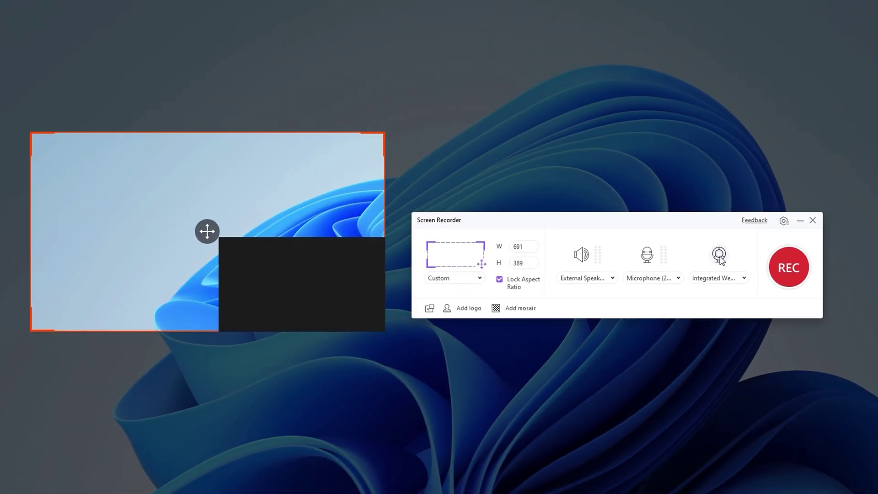
left_click(719, 256)
left_click(784, 220)
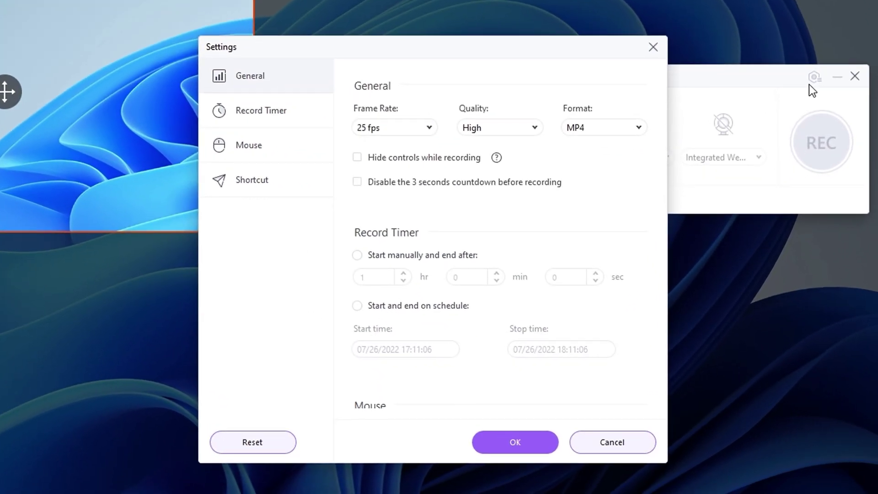
- Change the recording frame rate from 25 to 60 fps, then review the remaining settings sections
left_click(366, 128)
left_click(366, 195)
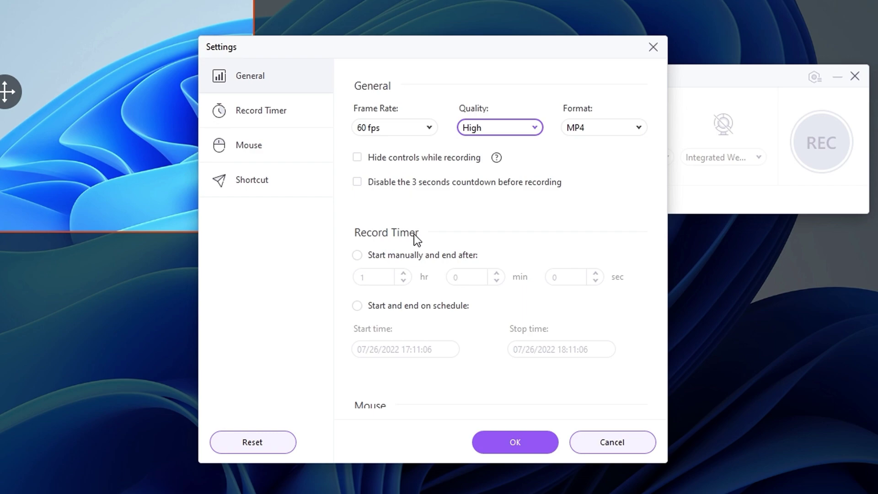
scroll(417, 232, "down", 2)
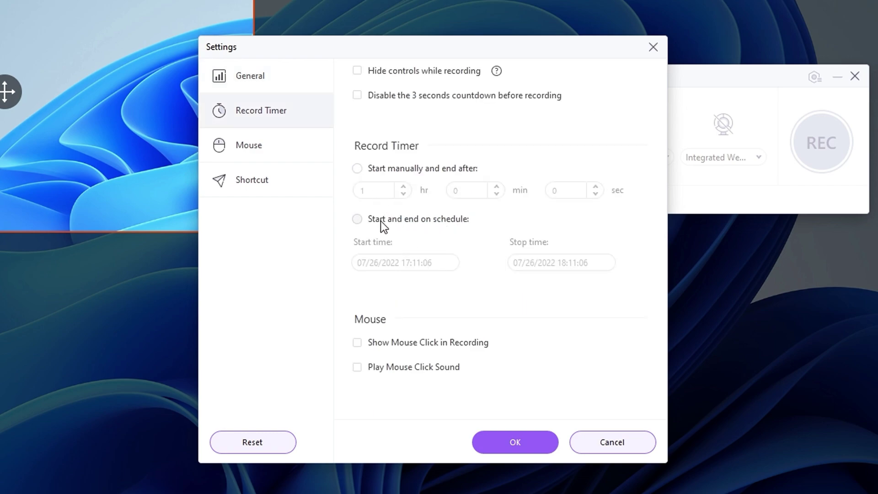
scroll(485, 293, "down", 3)
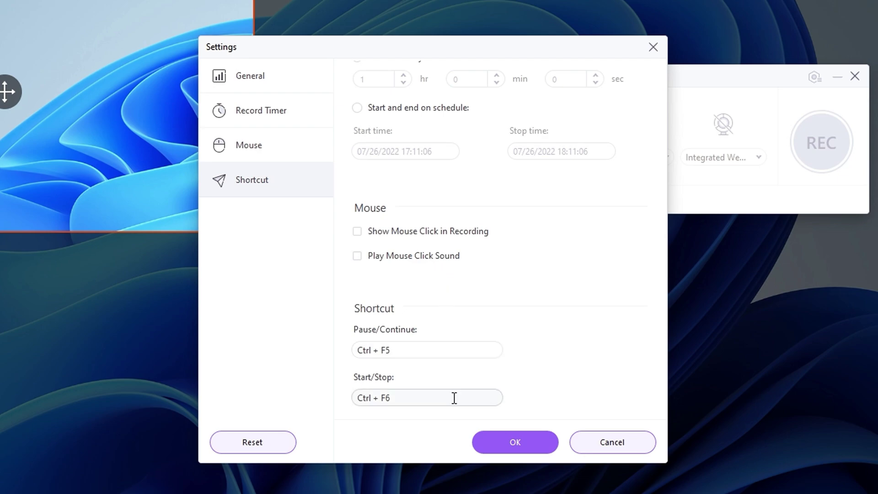
- Confirm the new settings, nudge the capture region slightly, and start recording
left_click(516, 442)
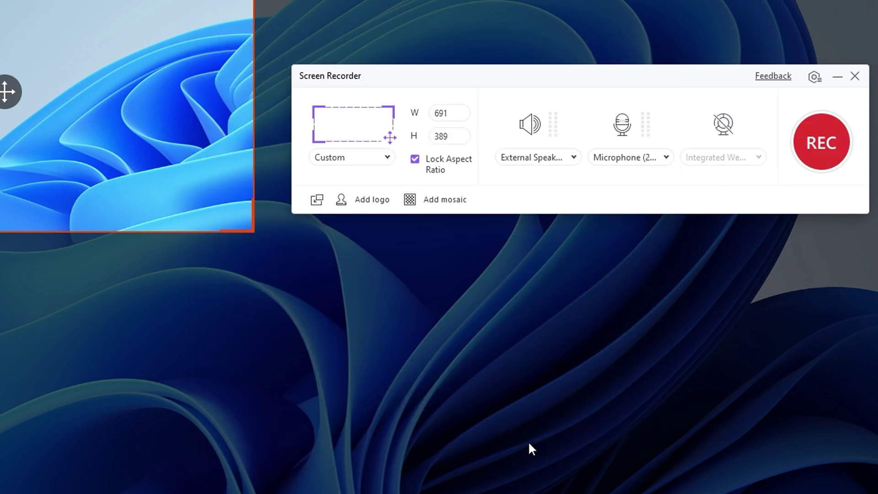
left_click_drag(221, 194, 232, 213)
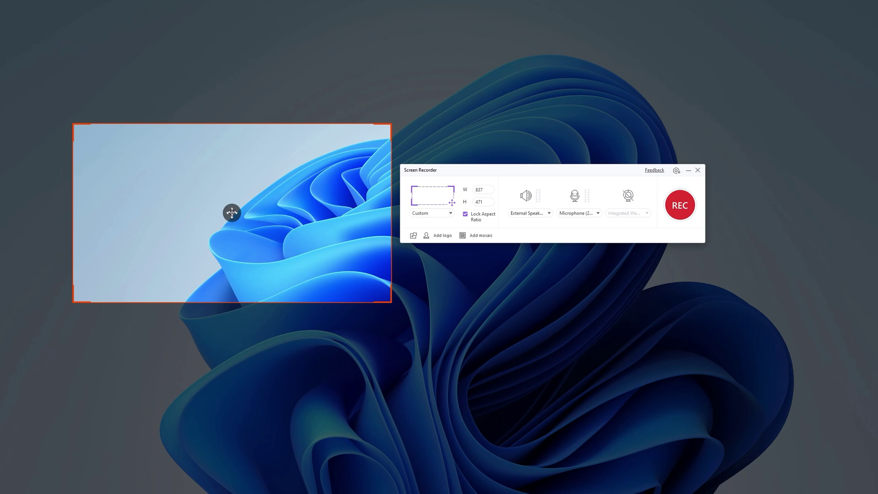
left_click(679, 206)
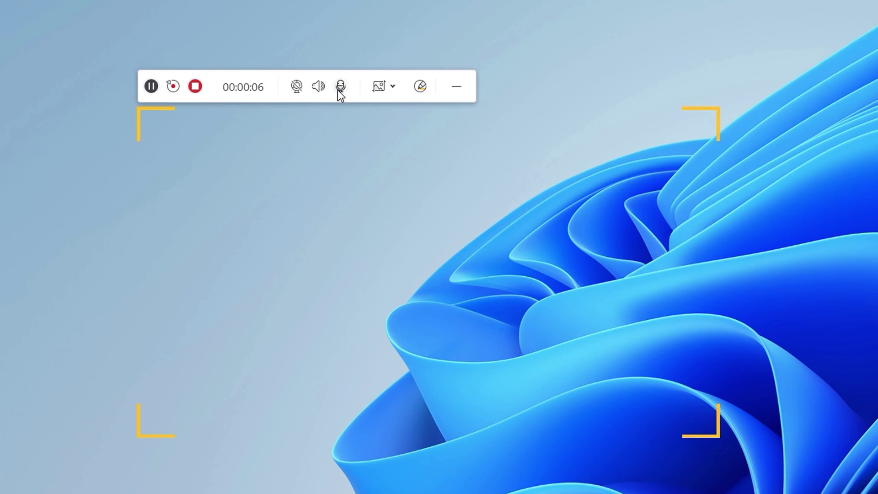
- Annotate the recording with a red rectangle, a red arrow, the eraser and the text 'Text'
left_click(420, 91)
left_click_drag(211, 153, 468, 212)
left_click_drag(202, 162, 355, 292)
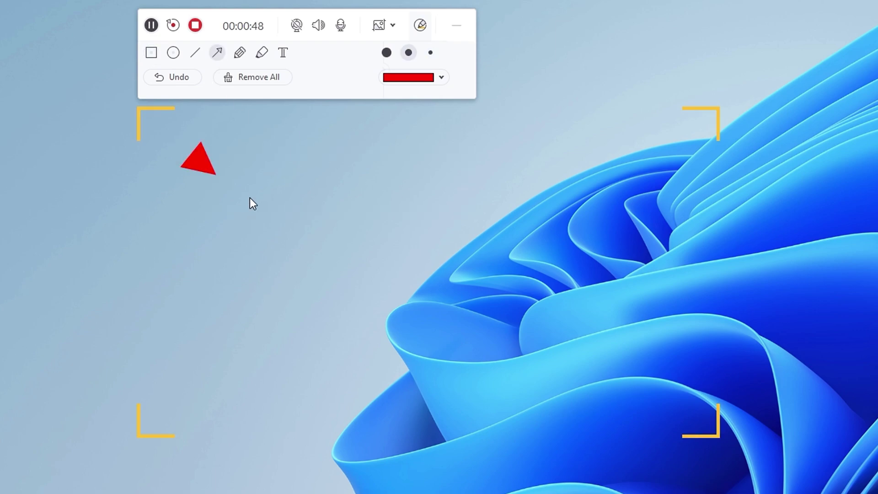
left_click(430, 53)
left_click(262, 53)
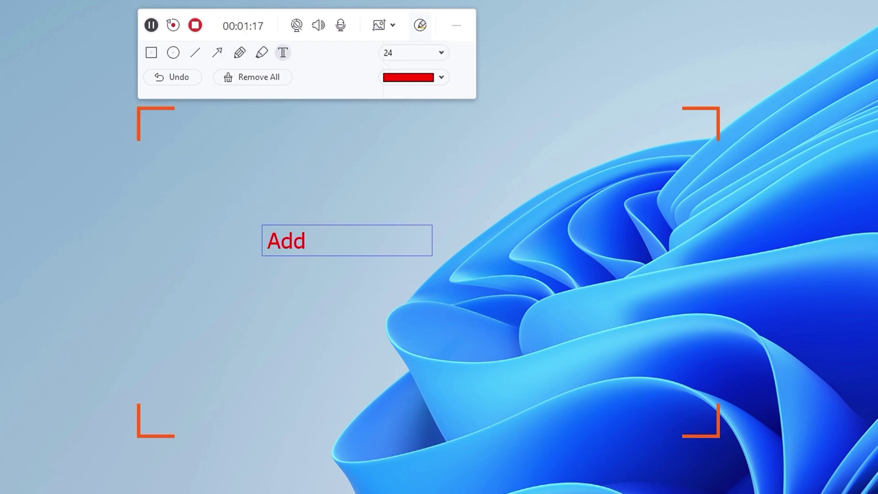
type("Text")
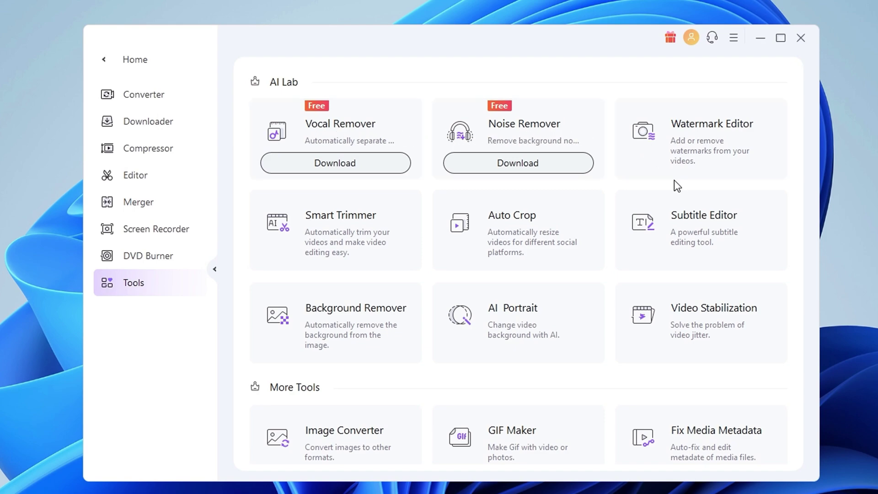
scroll(368, 250, "down", 5)
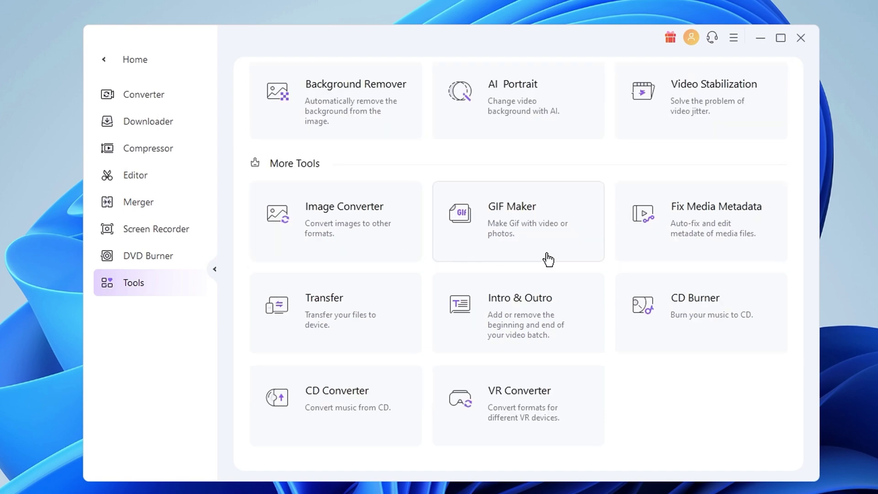
scroll(548, 259, "up", 5)
left_click(708, 357)
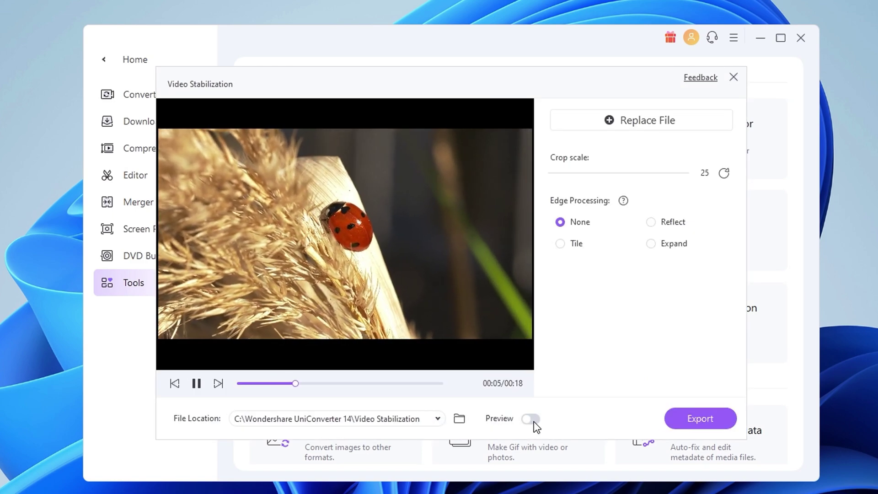
left_click(532, 421)
left_click(531, 419)
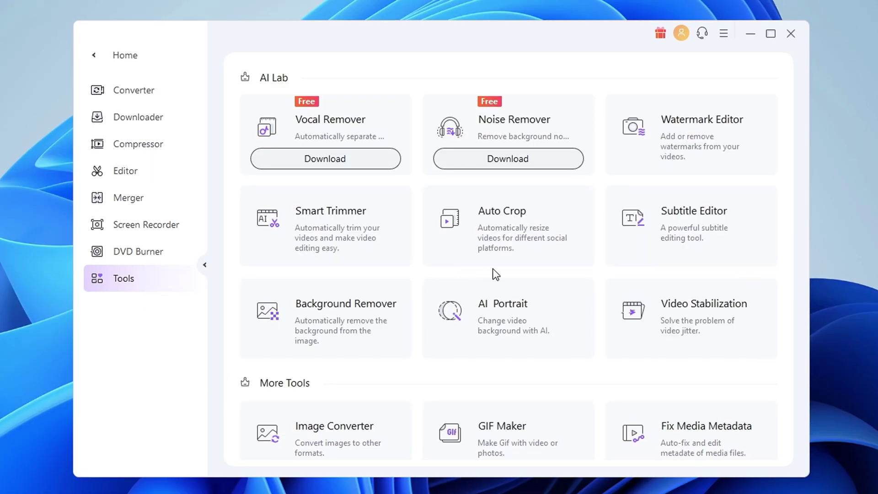
- Load DJI_0124.MP4 into Auto Crop, target Instagram StoryReels 9:16, and run the analysis
left_click(506, 264)
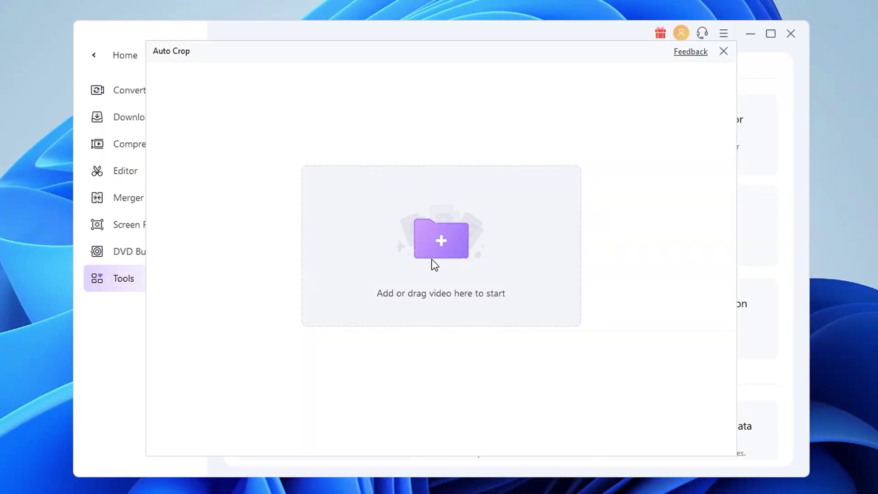
left_click(434, 262)
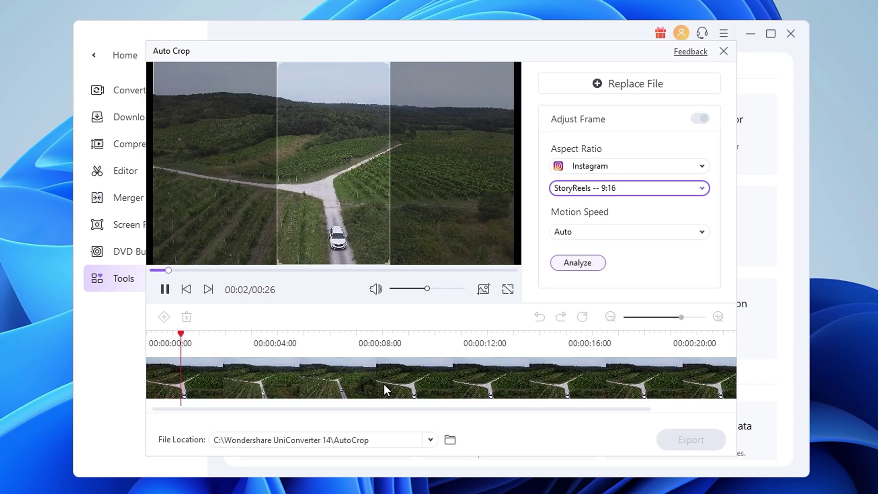
left_click(594, 165)
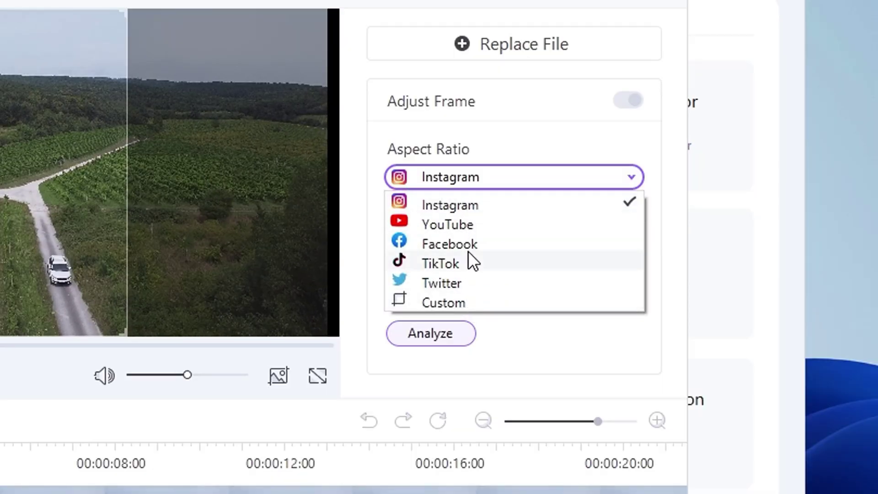
left_click(472, 261)
left_click(469, 183)
left_click(469, 204)
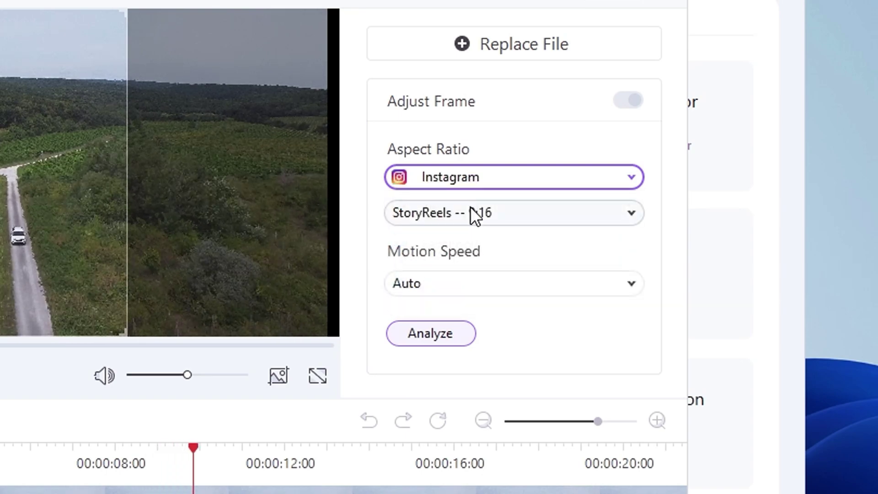
left_click(469, 208)
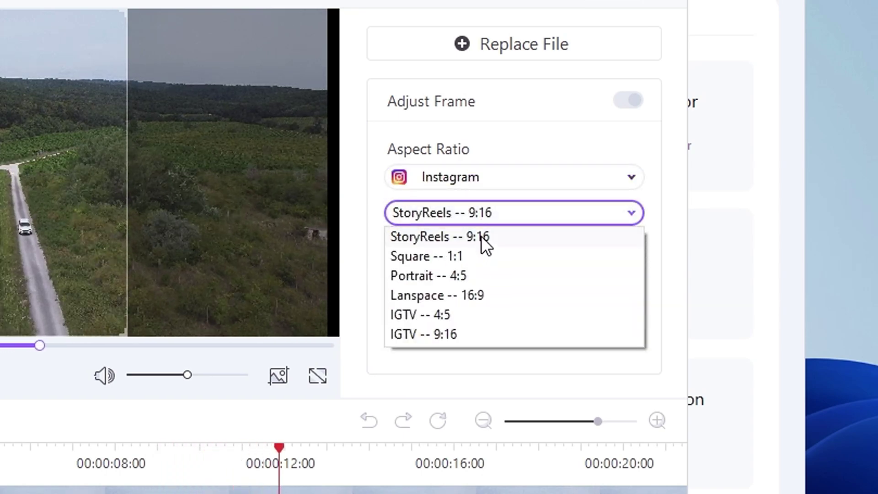
left_click(481, 236)
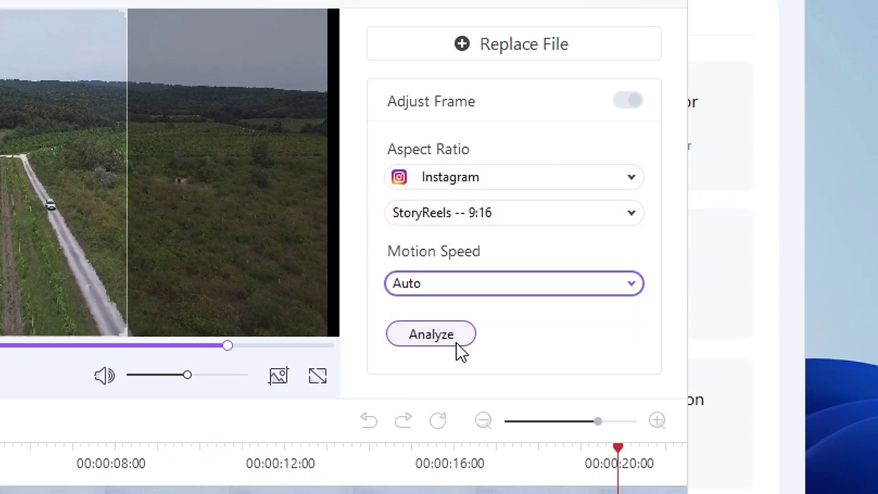
left_click(456, 343)
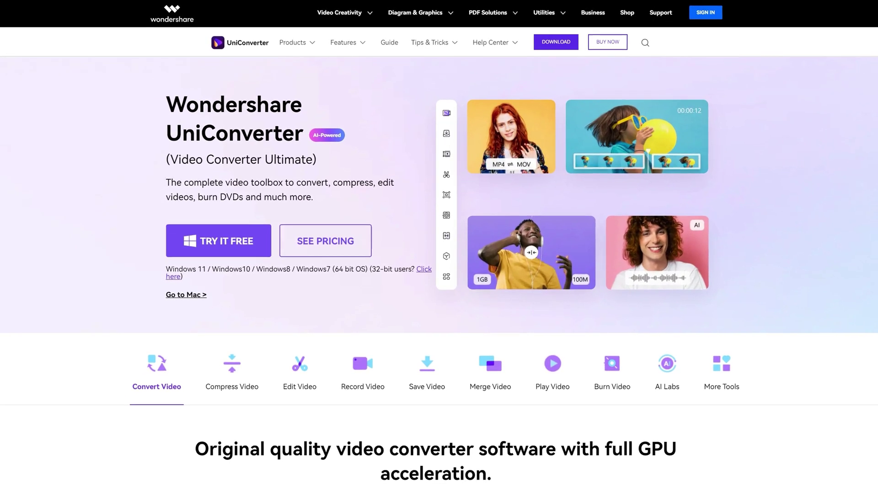
scroll(160, 93, "down", 7)
left_click(218, 79)
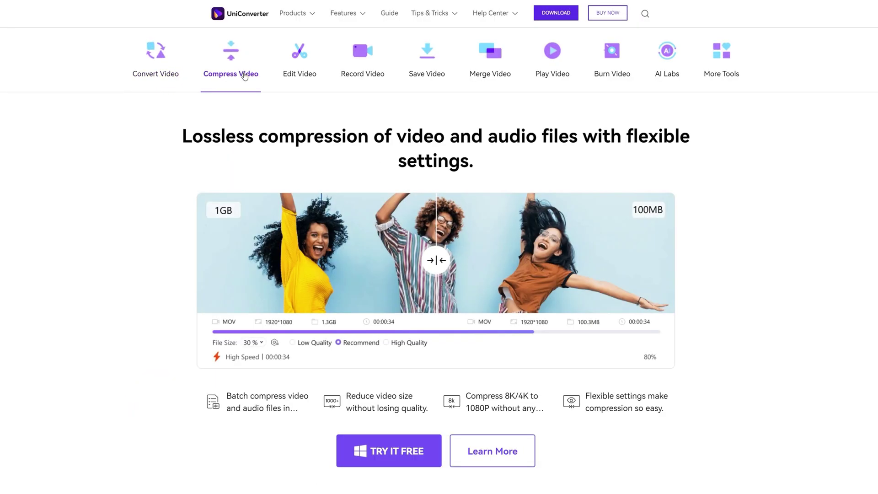
left_click(296, 72)
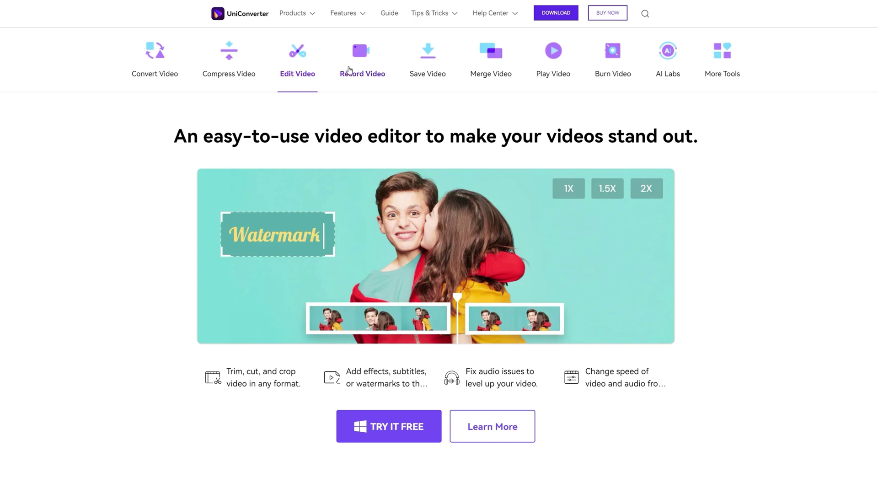
left_click(420, 68)
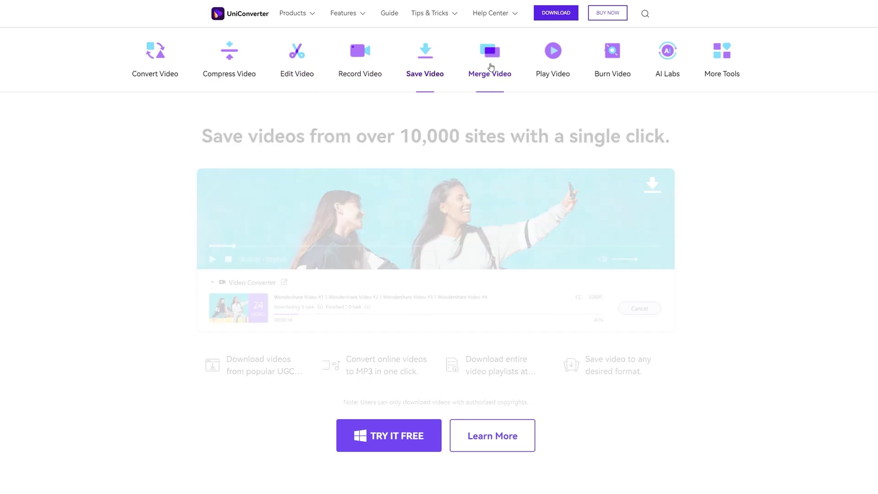
left_click(611, 68)
left_click(667, 64)
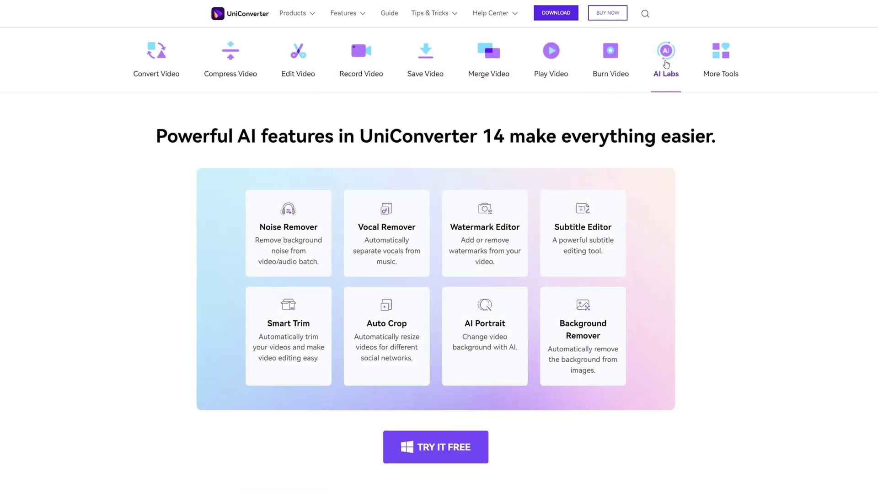